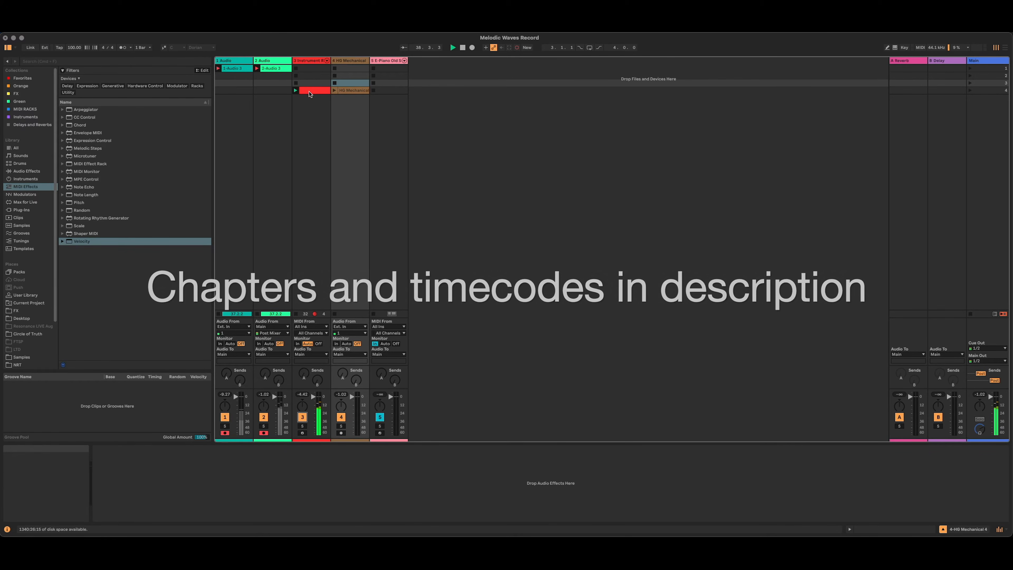
# Stop the red Instrument Rack clip, move its track beside the E-Piano track, and delete both tracks.
pyautogui.click(297, 84)
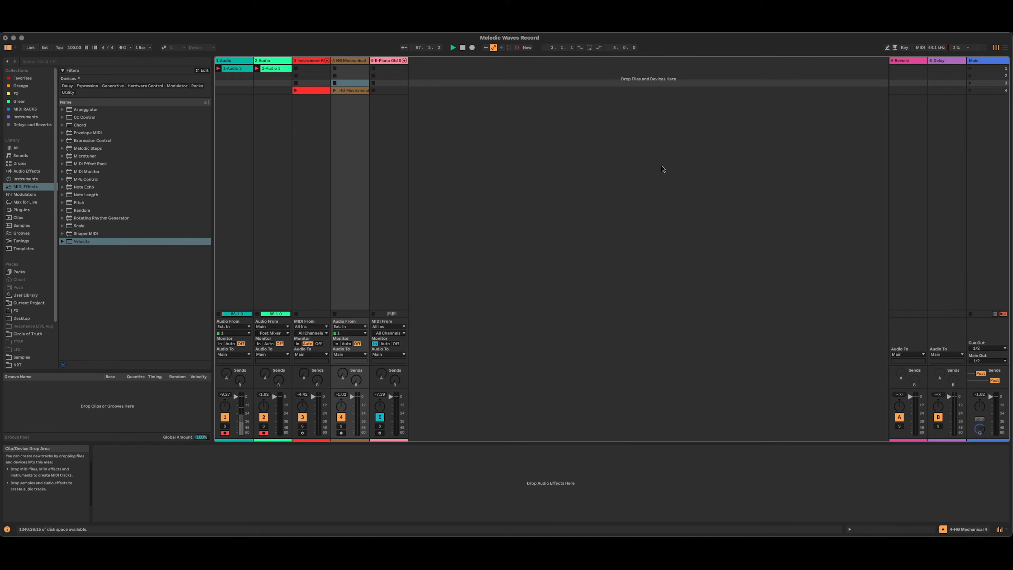
pyautogui.click(349, 61)
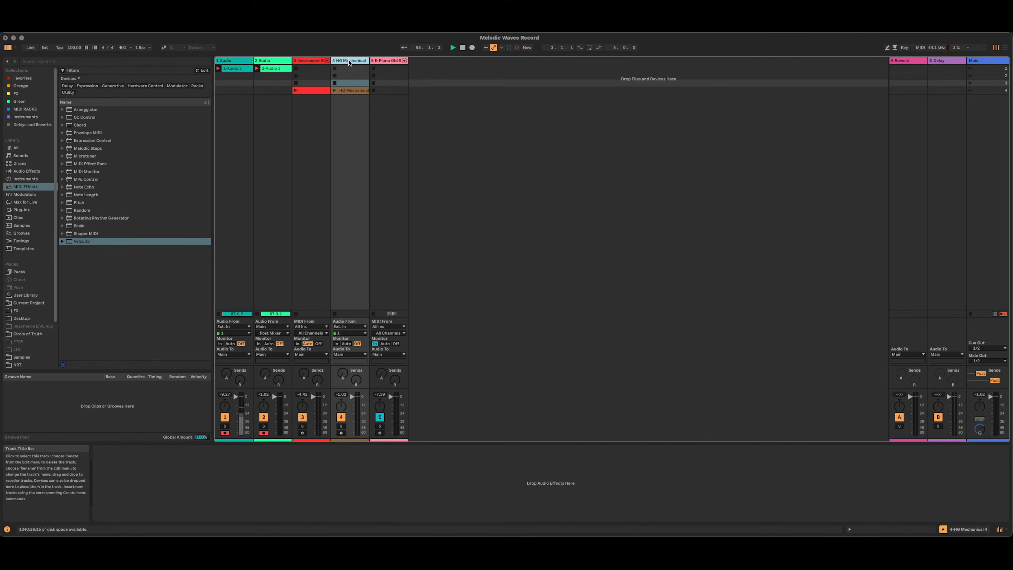
pyautogui.moveTo(313, 64); pyautogui.dragTo(350, 64)
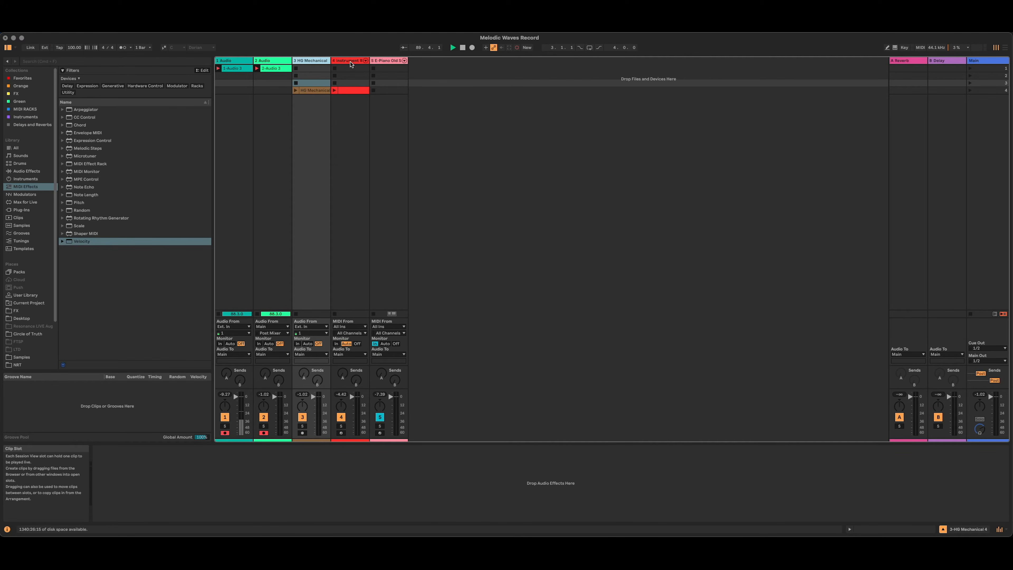
pyautogui.click(390, 61)
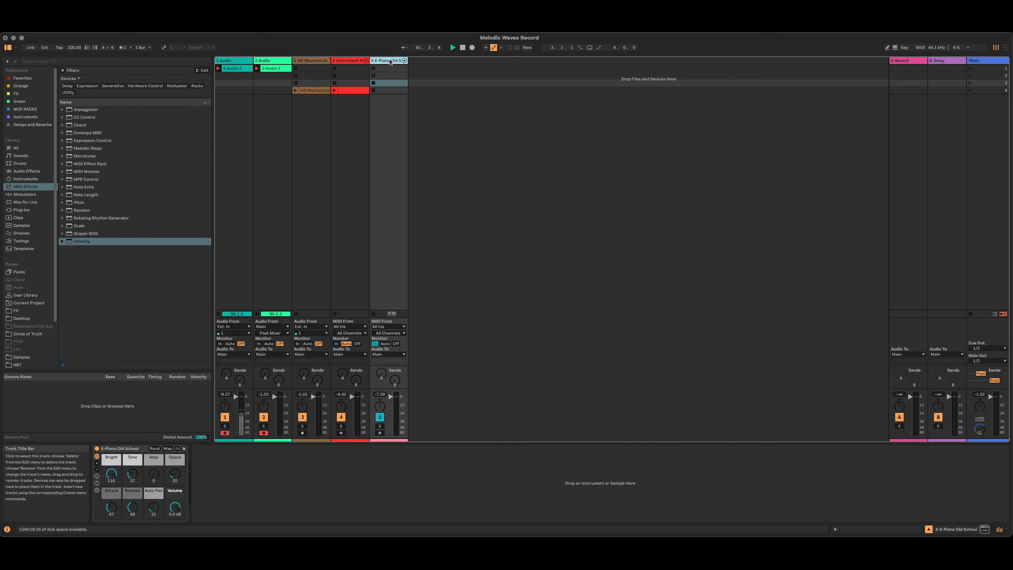
pyautogui.press('Delete')
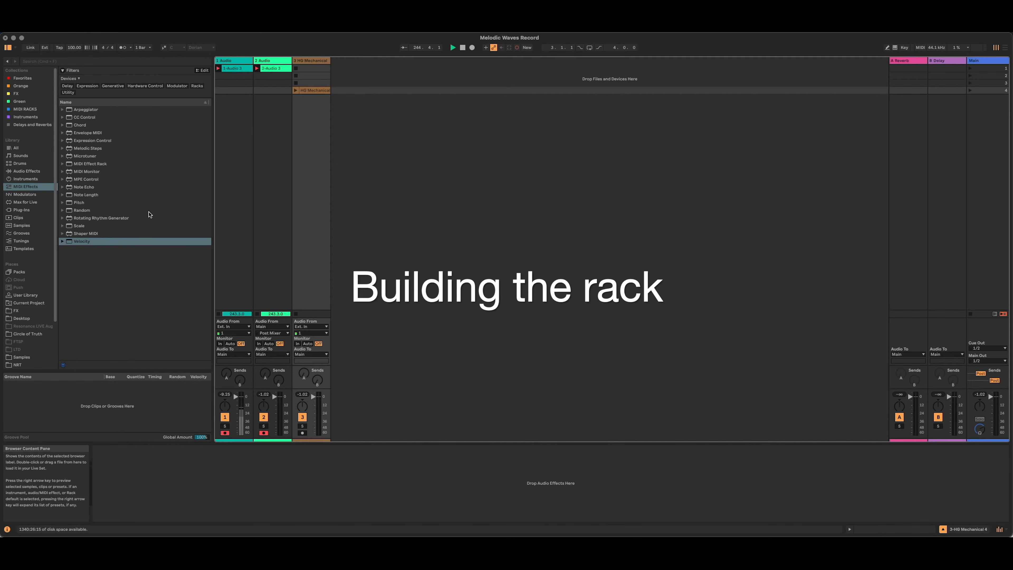
# Load Wavetable onto a new MIDI track and create an empty MIDI clip in its fourth slot.
pyautogui.click(35, 179)
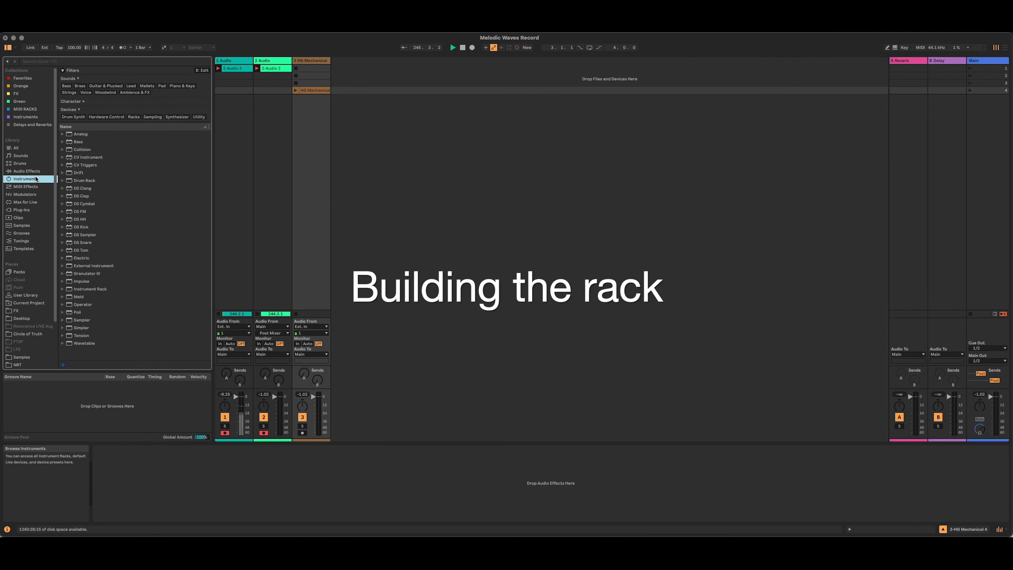
pyautogui.moveTo(79, 347); pyautogui.dragTo(409, 109)
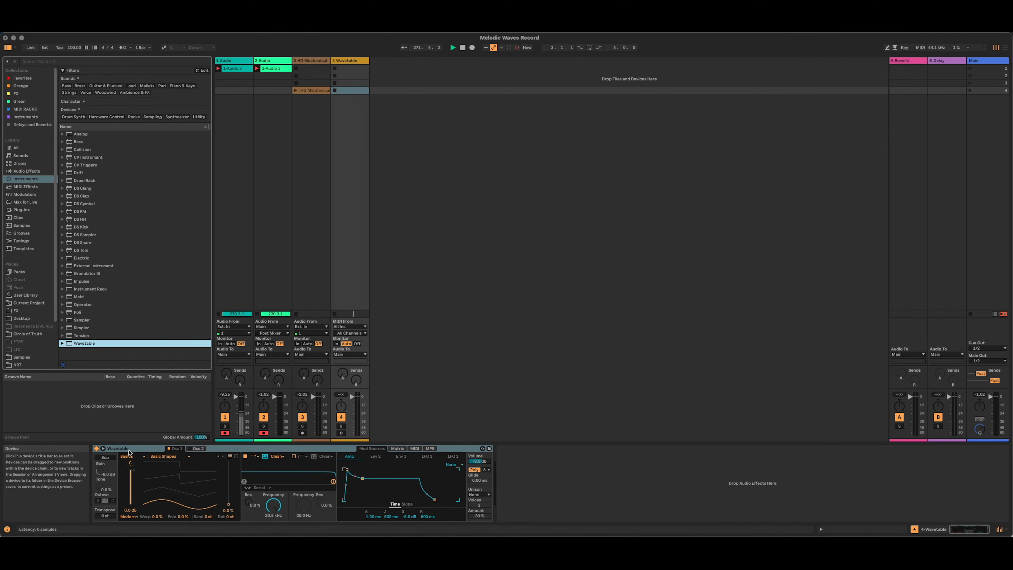
pyautogui.doubleClick(353, 91)
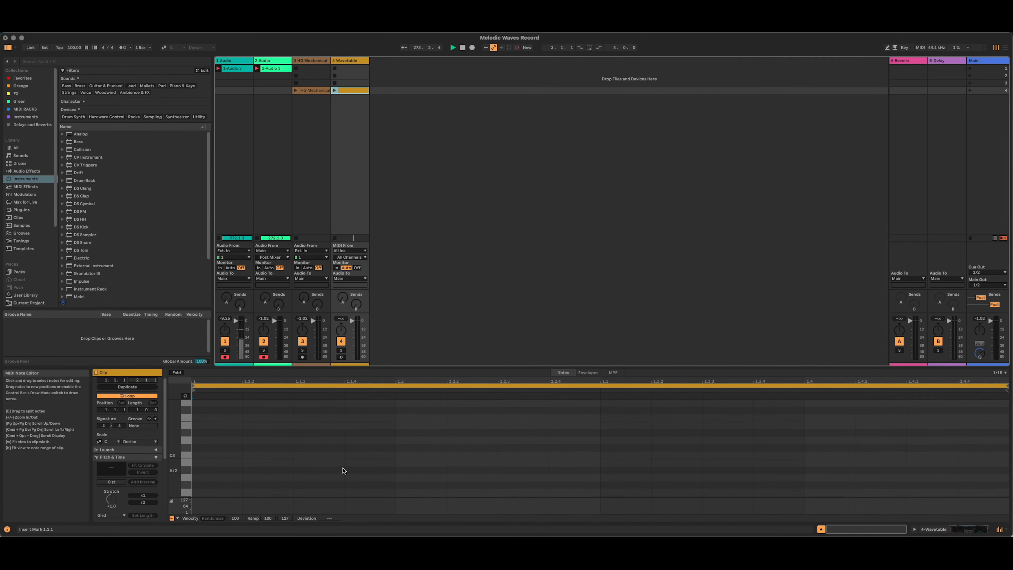
# Add an F2 note at the start of the clip, launch the clip, and bring back the Wavetable device view.
pyautogui.scroll(-3, 346, 471)
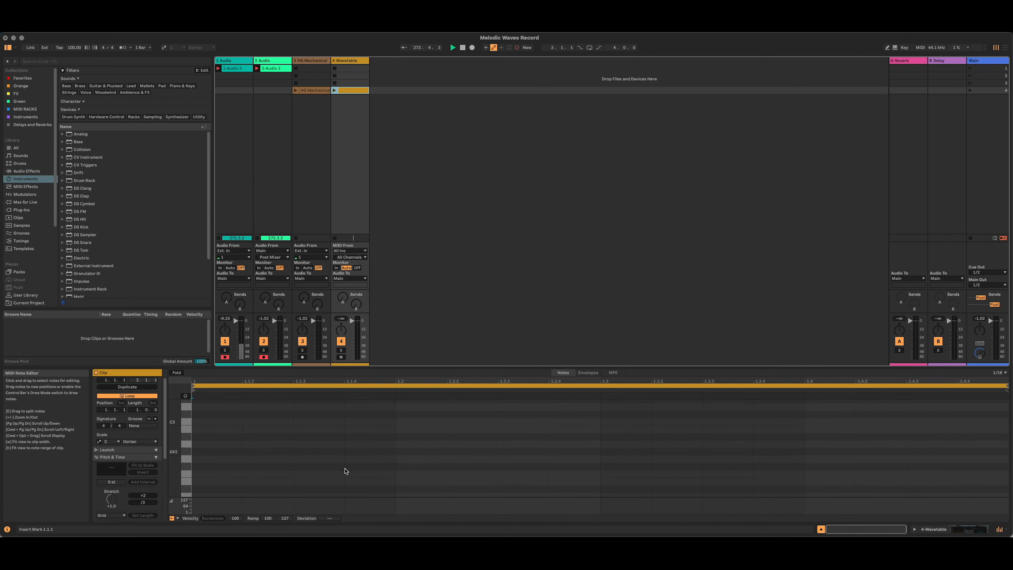
pyautogui.doubleClick(218, 474)
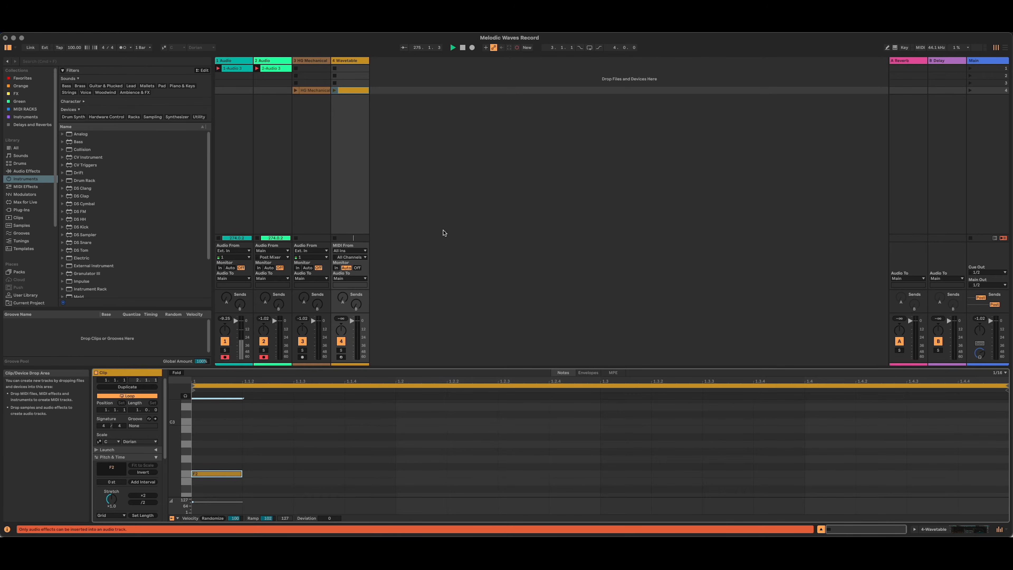
pyautogui.click(335, 91)
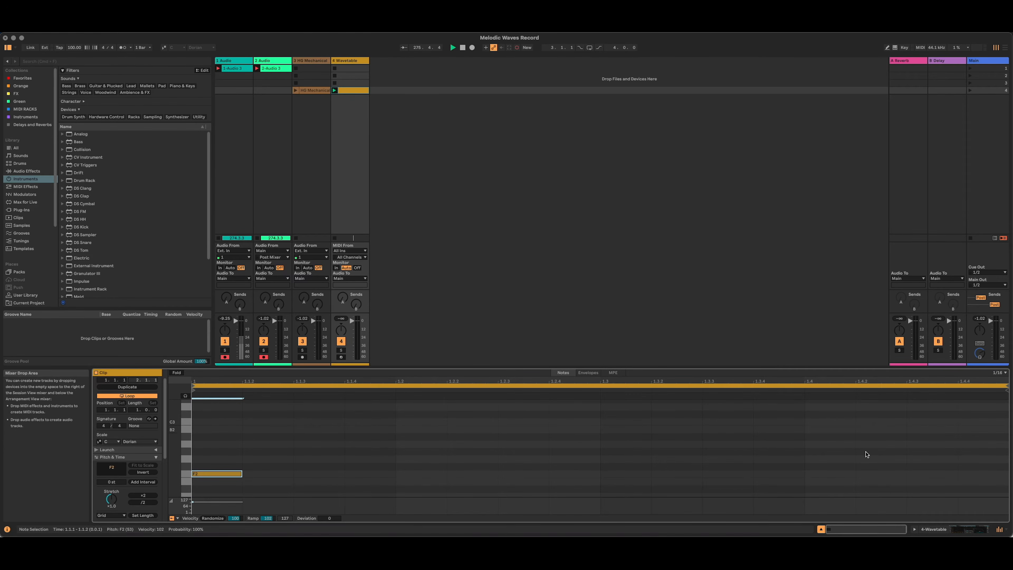
pyautogui.hotkey('shift', 'Tab')
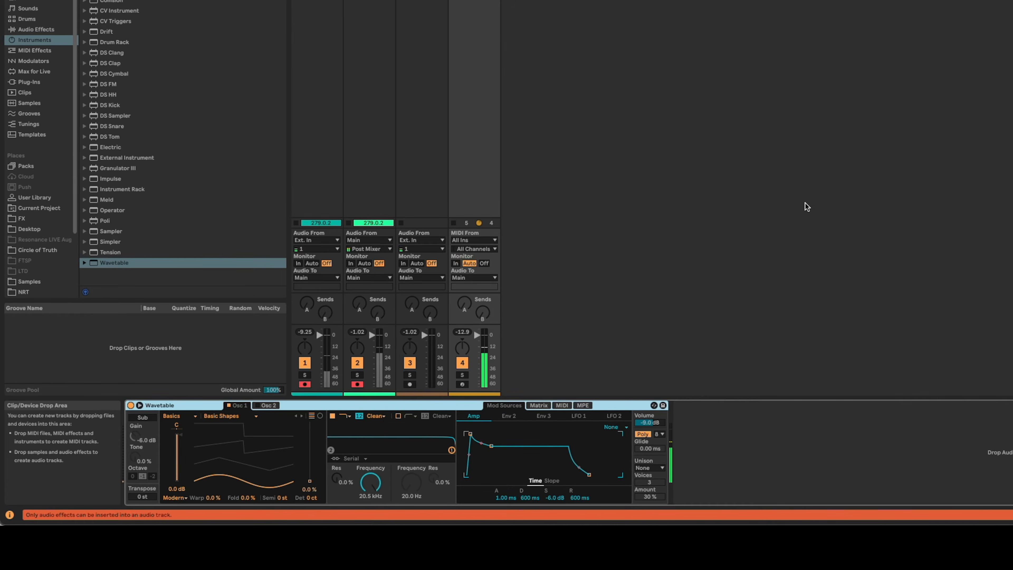
pyautogui.moveTo(404, 355); pyautogui.dragTo(310, 486)
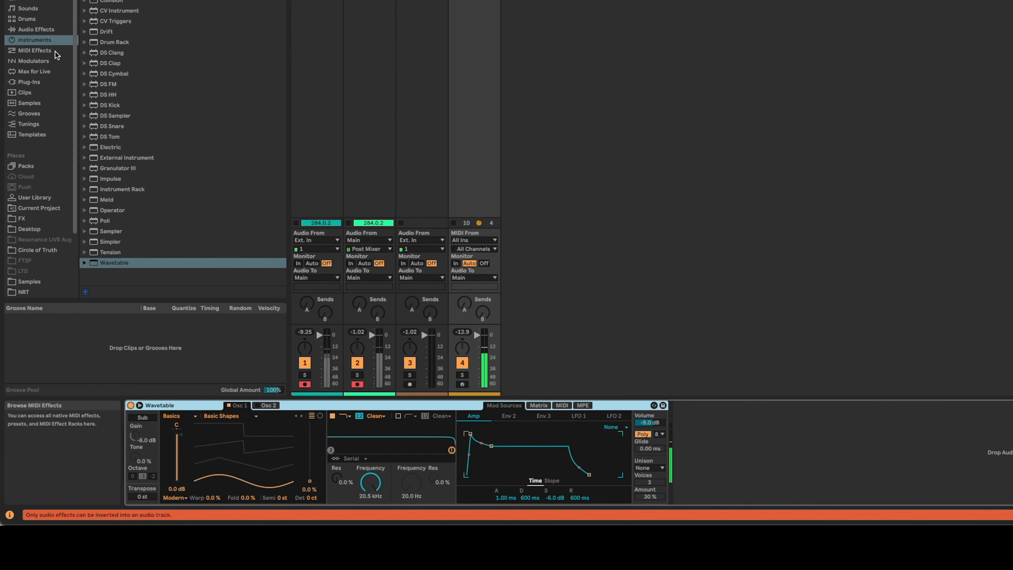
pyautogui.doubleClick(474, 1)
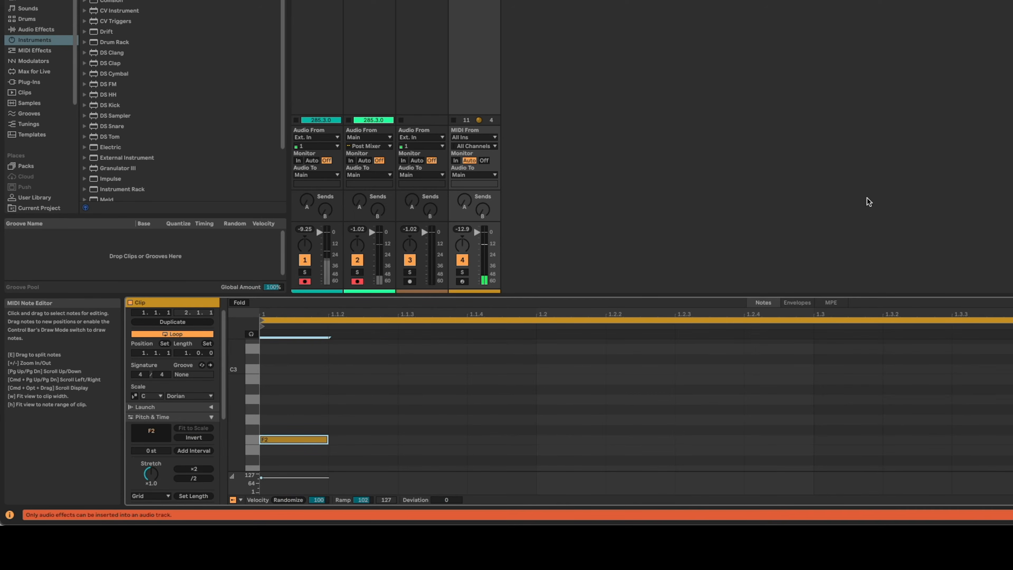
pyautogui.hotkey('shift', 'Tab')
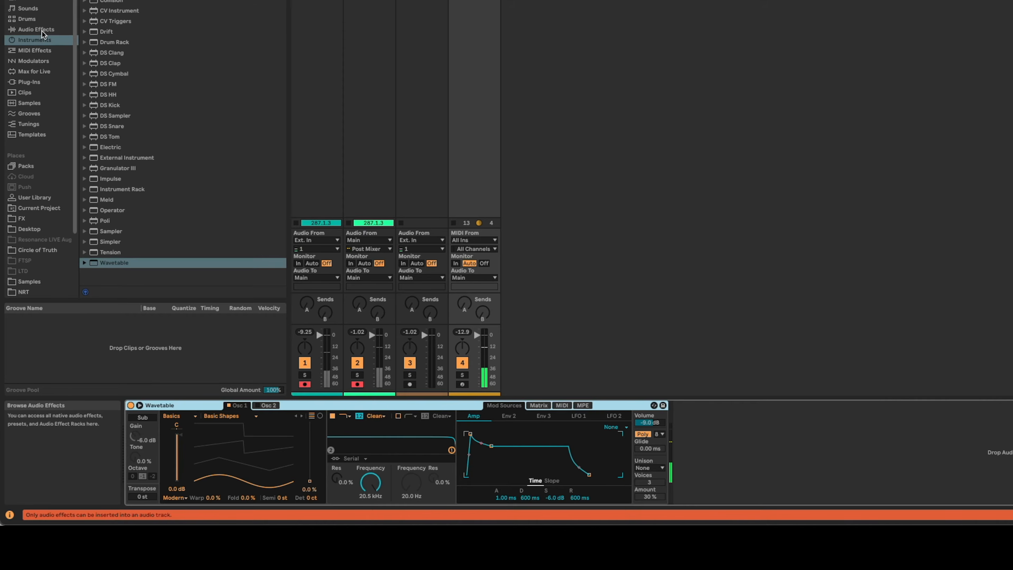
# Insert a Velocity MIDI effect before Wavetable and set both its Out Hi and Out Low to 64.
pyautogui.click(47, 52)
pyautogui.click(118, 125)
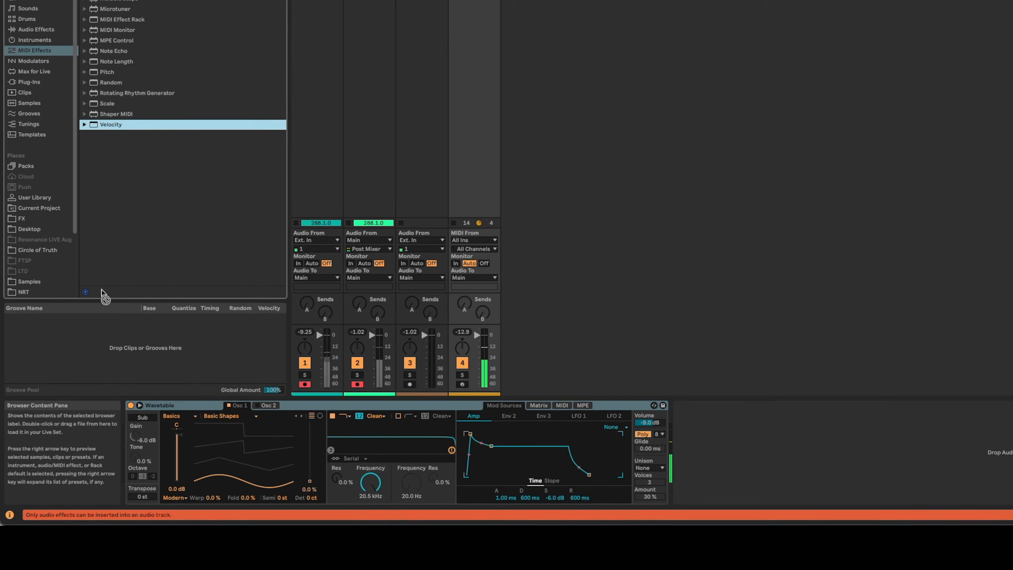
pyautogui.moveTo(128, 447); pyautogui.dragTo(128, 448)
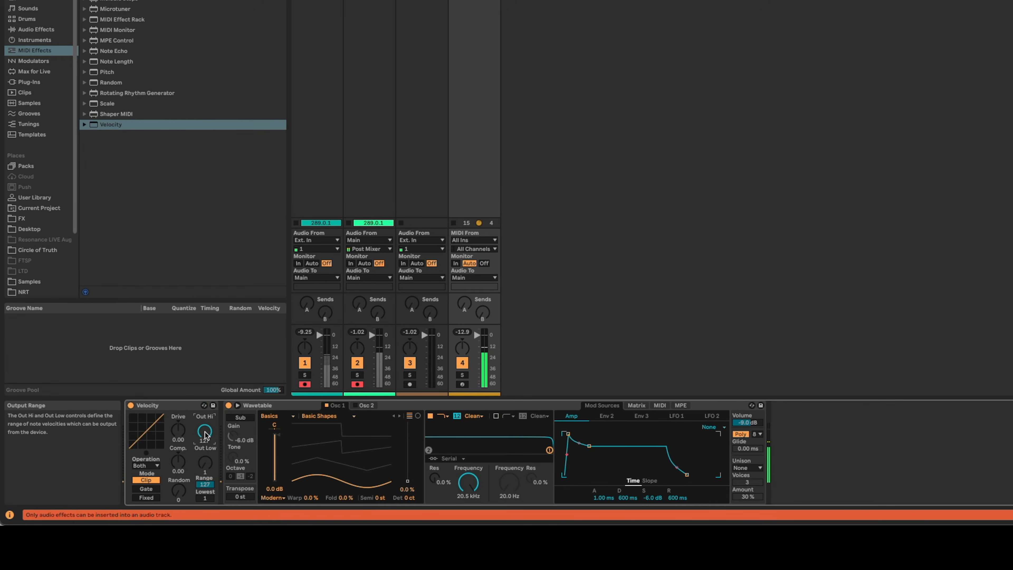
pyautogui.write('64')
pyautogui.moveTo(210, 472); pyautogui.dragTo(211, 471)
pyautogui.write('64')
pyautogui.press('Return')
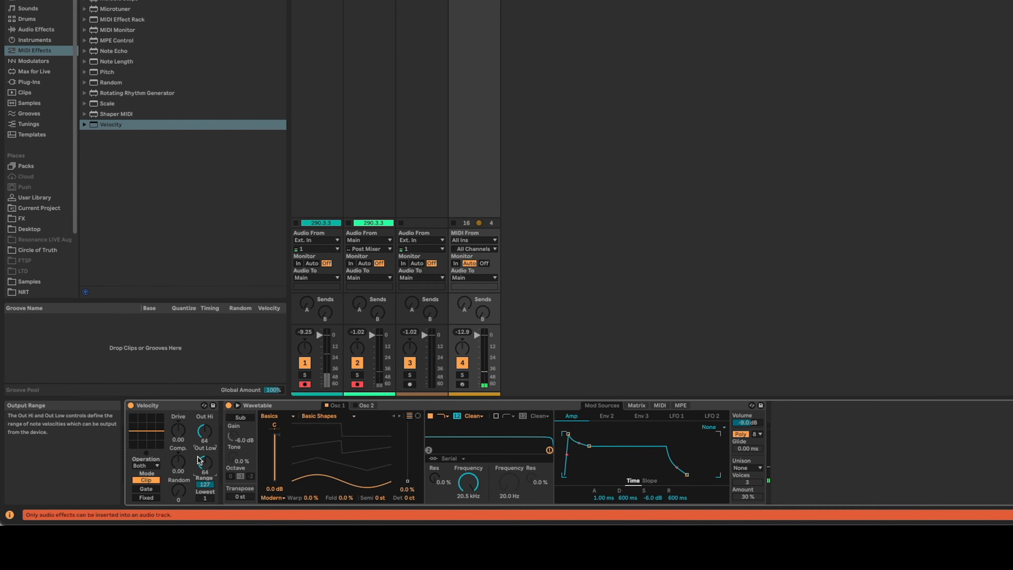
# Group the Velocity device into a MIDI Effect Rack and show the rack's macro controls.
pyautogui.click(155, 407)
pyautogui.hotkey('ctrl', 'g')
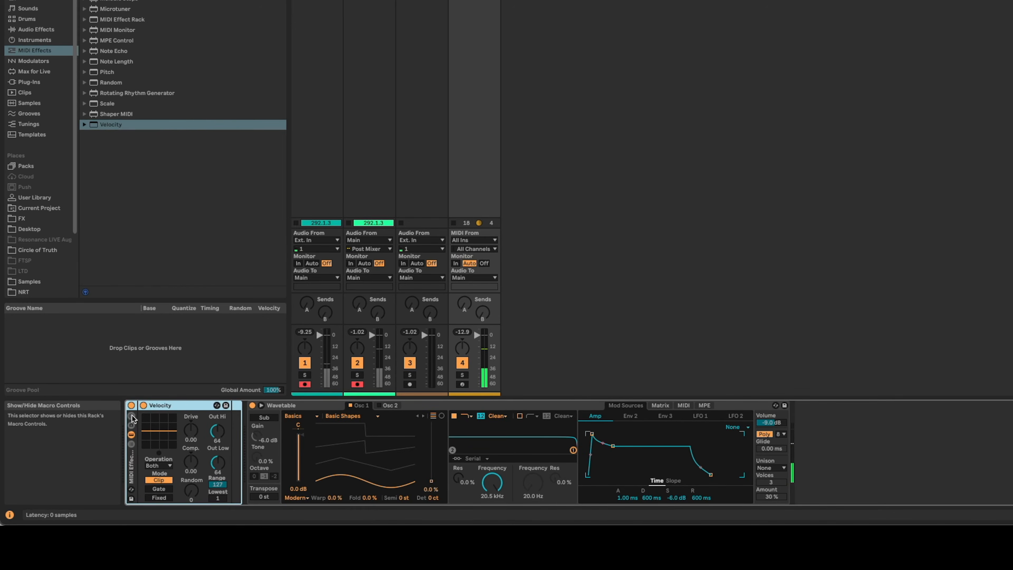
pyautogui.click(131, 416)
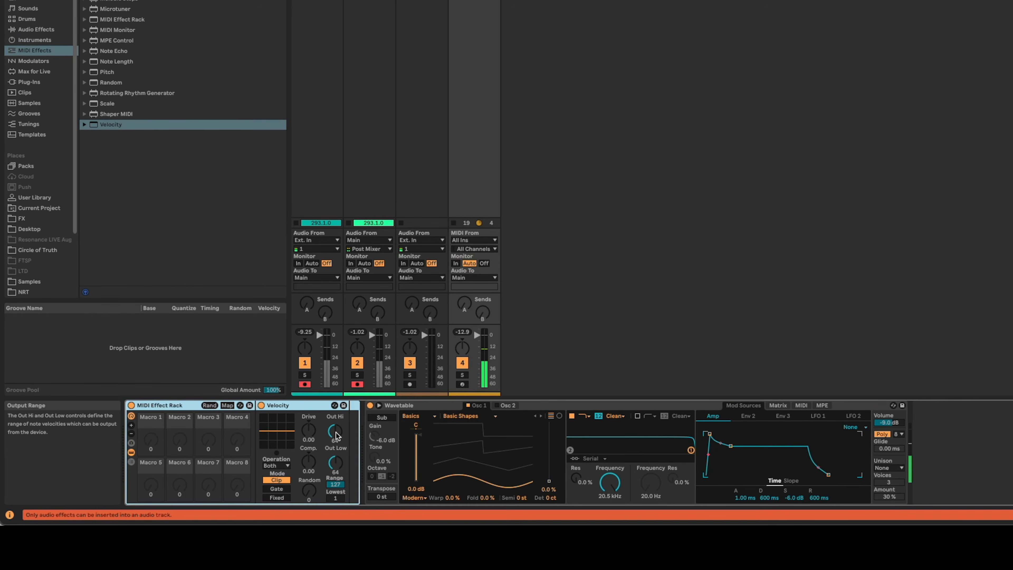
# Map Velocity's Out Hi and Out Low to Macro 1, and test the macro by raising it to 77 and lowering it to 50.
pyautogui.click(228, 405)
pyautogui.click(333, 431)
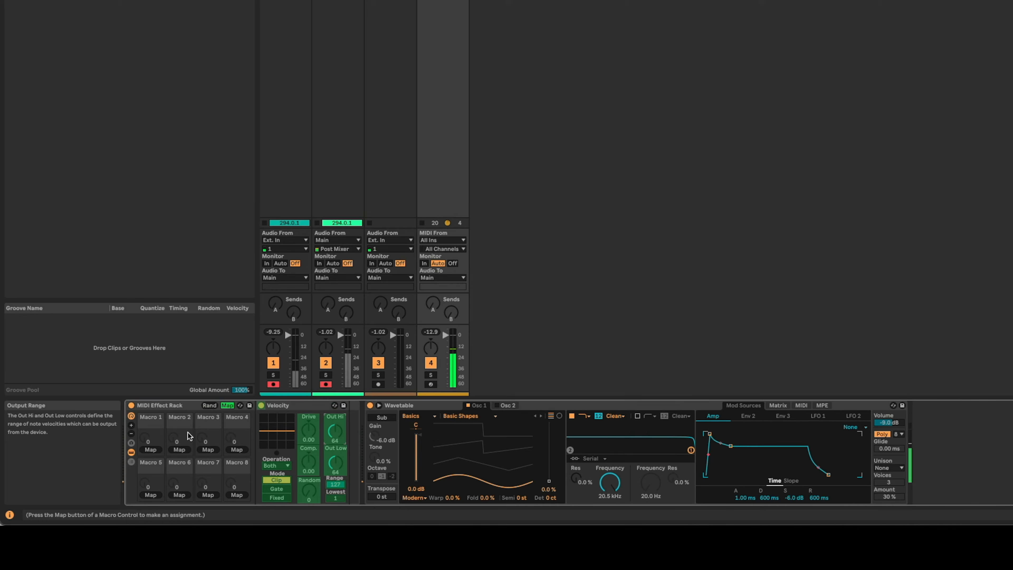
pyautogui.click(149, 449)
pyautogui.click(149, 450)
pyautogui.click(227, 406)
pyautogui.moveTo(149, 445); pyautogui.dragTo(151, 409)
pyautogui.click(338, 434)
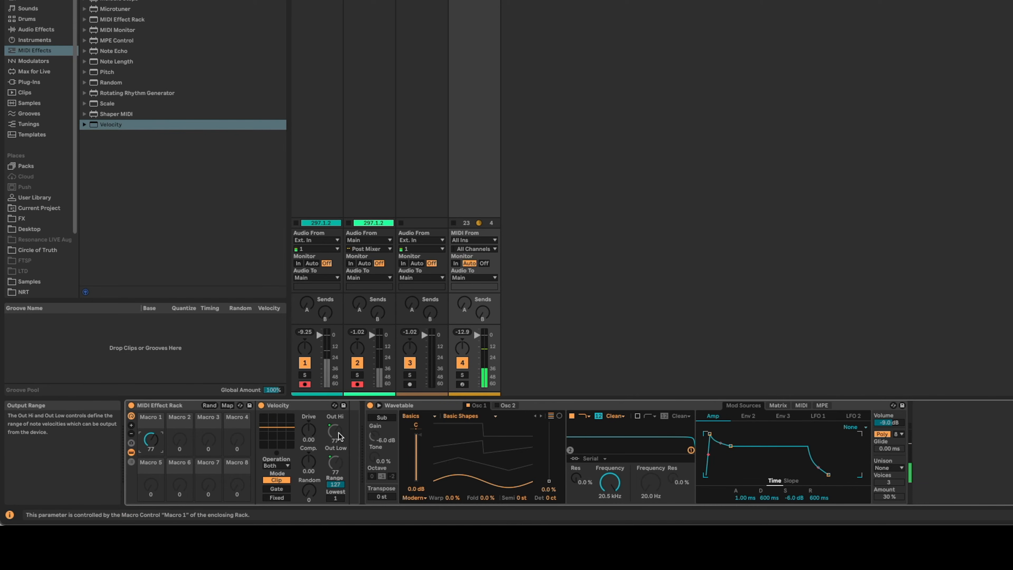
pyautogui.moveTo(150, 442); pyautogui.dragTo(150, 454)
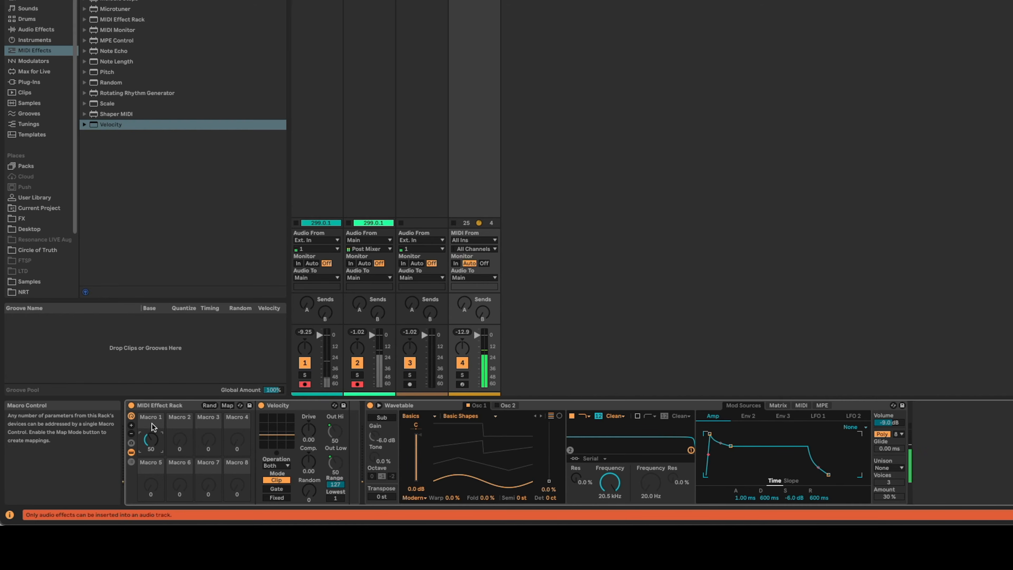
# Hide the MIDI Effect Rack's devices and reduce its visible macro controls to one.
pyautogui.click(131, 452)
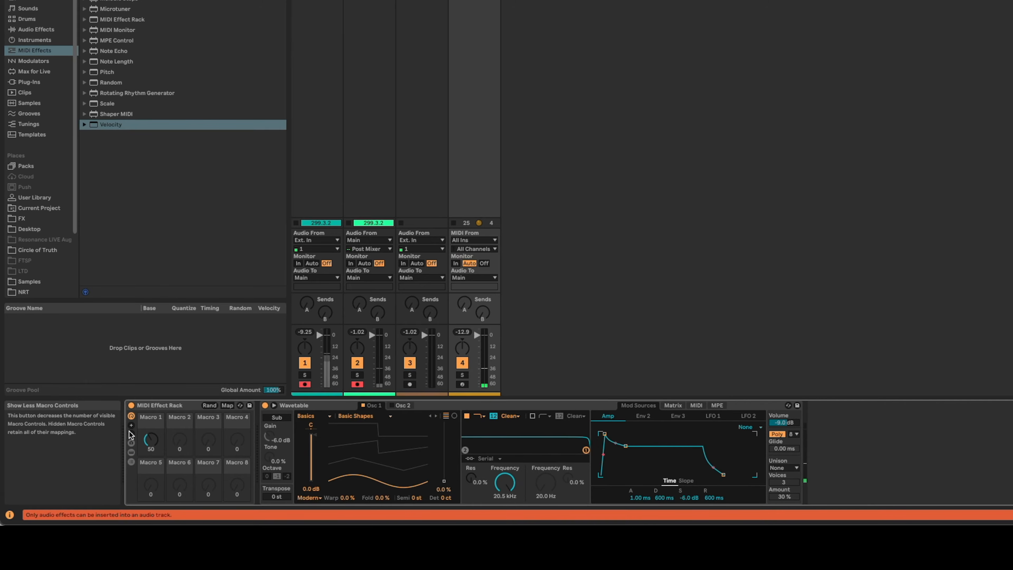
pyautogui.click(131, 434)
pyautogui.click(131, 435)
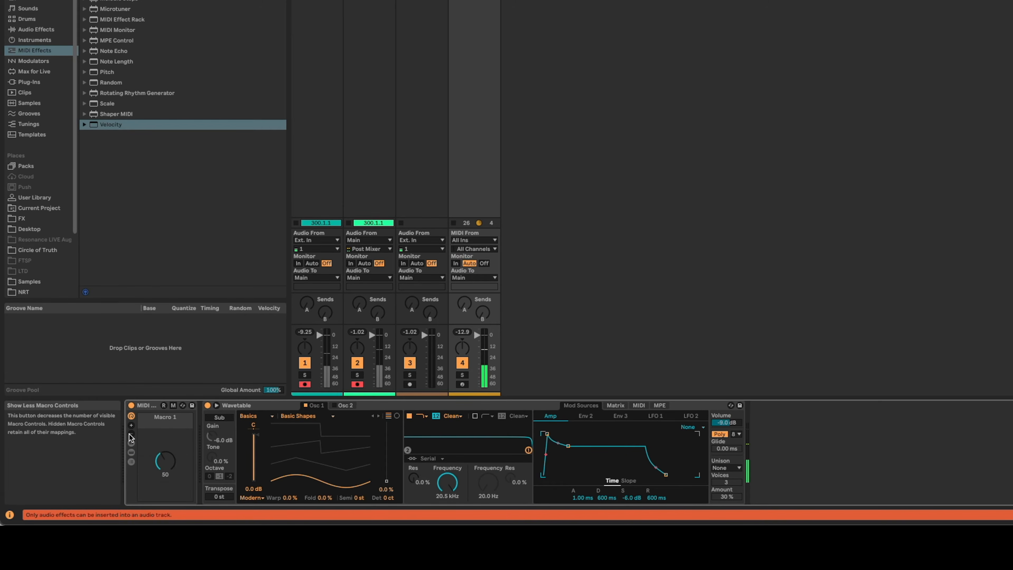
# Rename the rack's Macro 1 to "Vel Out".
pyautogui.click(157, 419)
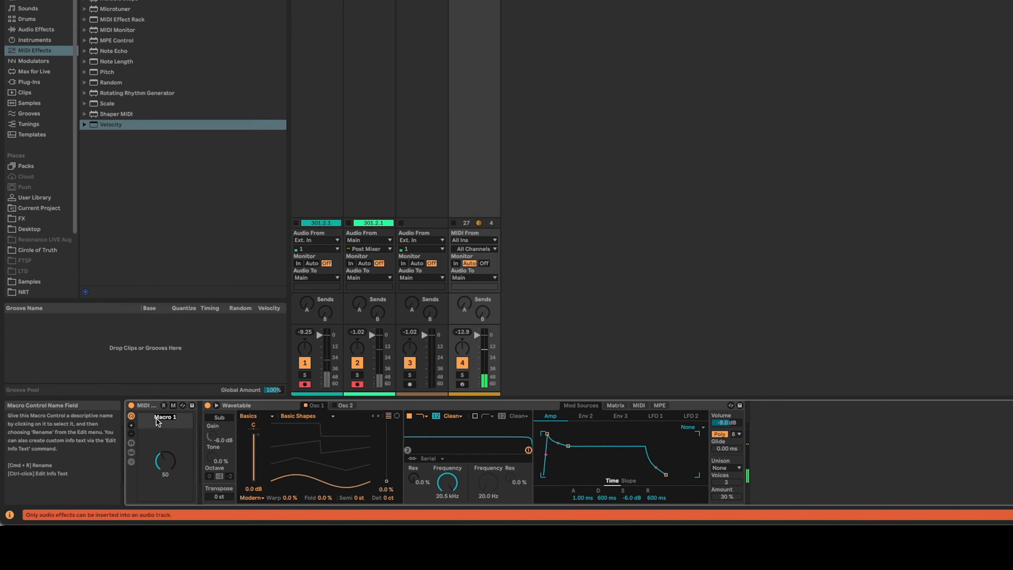
pyautogui.press('super+r')
pyautogui.write('Vel Out')
pyautogui.press('Return')
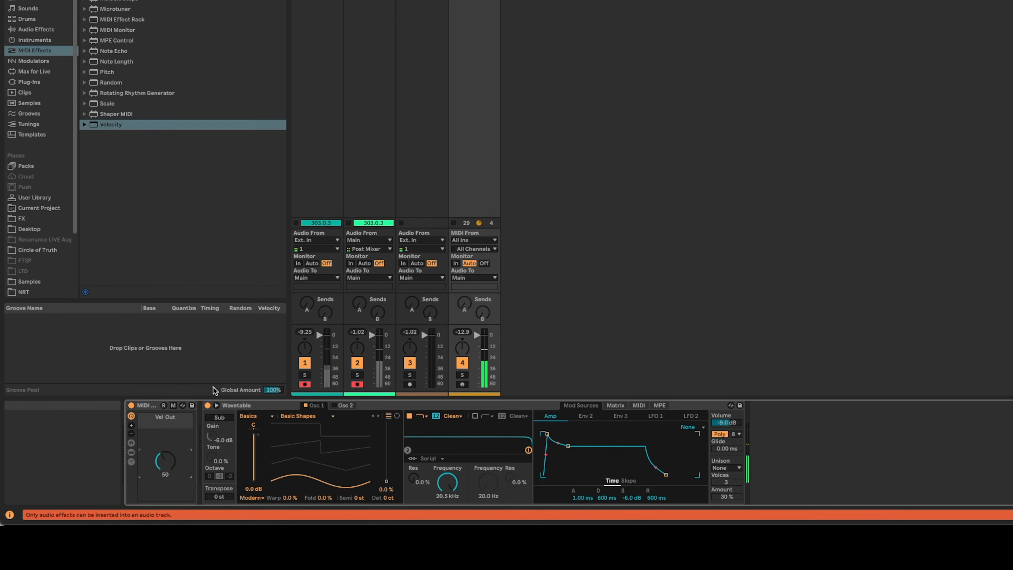
# Set Wavetable's Osc 1 wavetable position to 33% and raise the Vel Out macro to 117.
pyautogui.moveTo(385, 481); pyautogui.dragTo(386, 461)
pyautogui.moveTo(159, 462); pyautogui.dragTo(159, 434)
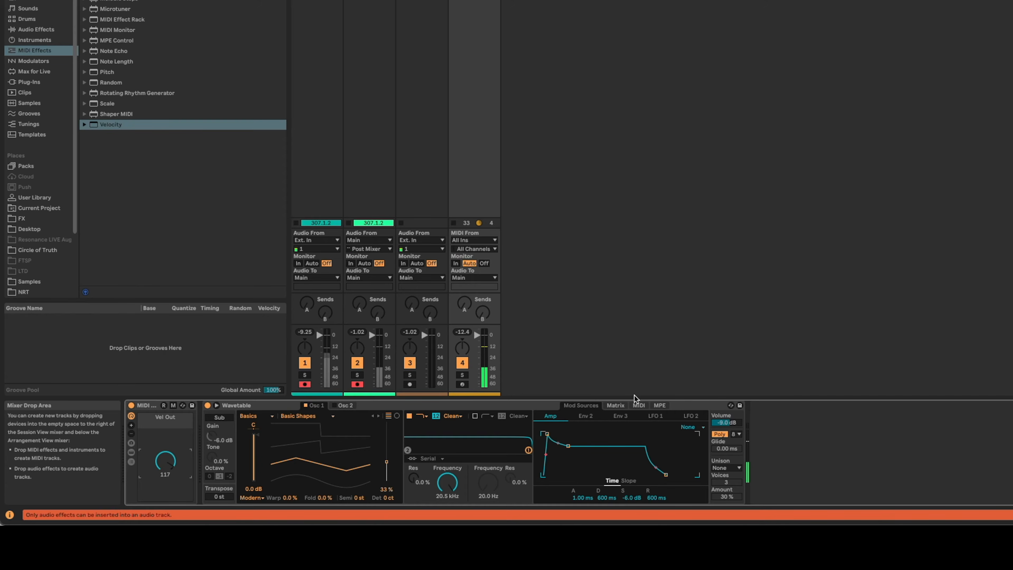
# Set the velocity modulation of Amp to 80 in Wavetable's MIDI matrix and sweep the Vel Out macro to about 109.
pyautogui.click(636, 407)
pyautogui.moveTo(589, 427); pyautogui.dragTo(588, 422)
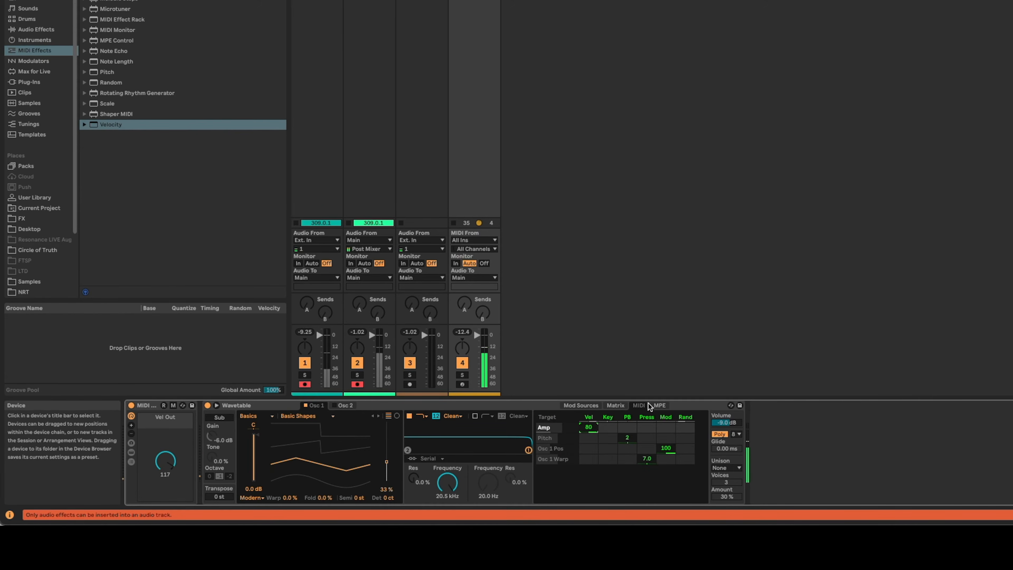
pyautogui.moveTo(167, 463); pyautogui.dragTo(168, 485)
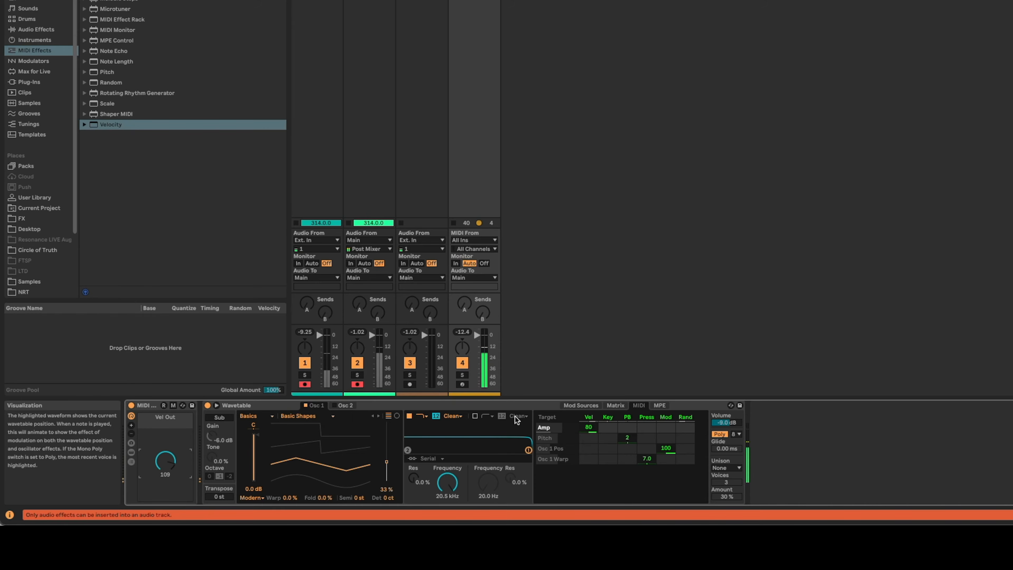
# Lower Wavetable's Filter 1 frequency to 1.92 kHz and set its velocity modulation amount to 31.
pyautogui.moveTo(447, 482); pyautogui.dragTo(447, 534)
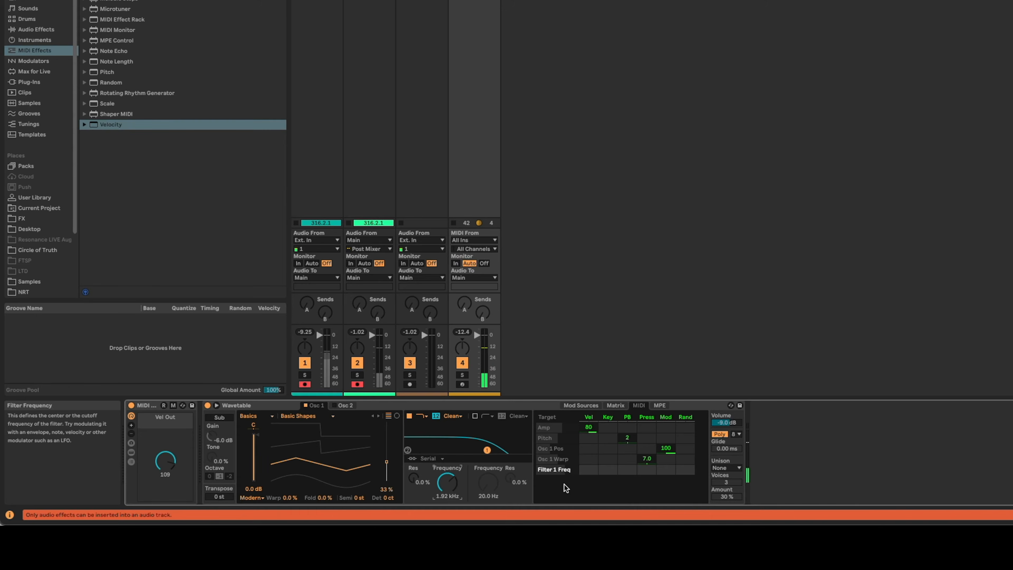
pyautogui.moveTo(589, 470); pyautogui.dragTo(589, 450)
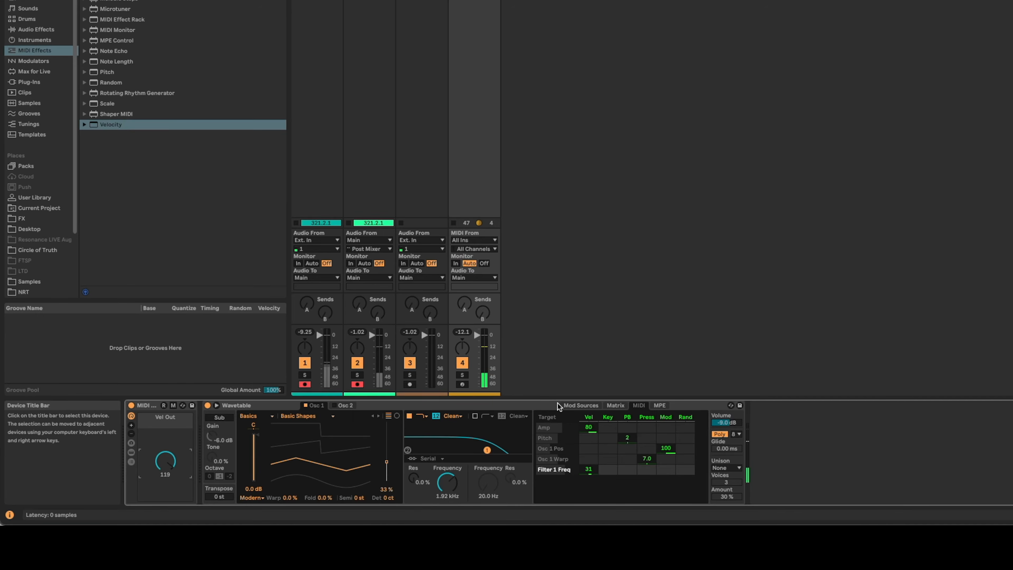
# Shape Wavetable's Amp envelope with a 420 ms decay and -inf dB sustain, and set the velocity modulation of Amp Decay to 31.
pyautogui.click(580, 407)
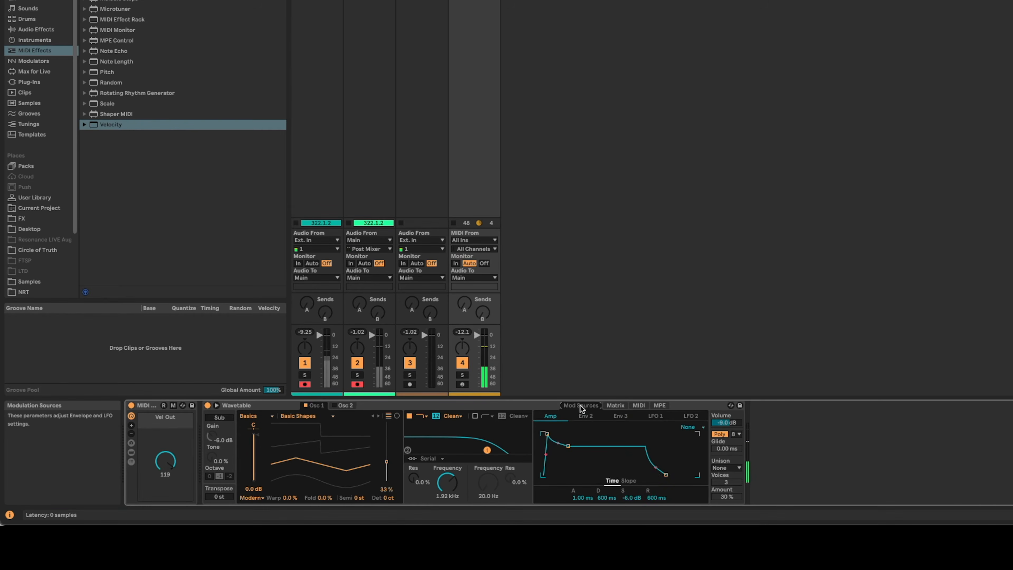
pyautogui.moveTo(568, 445); pyautogui.dragTo(566, 474)
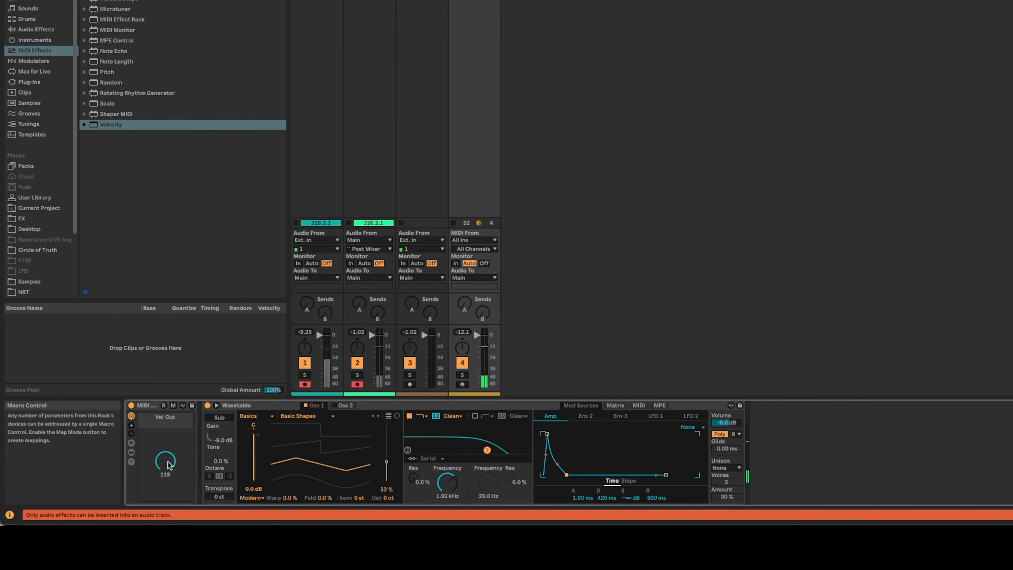
pyautogui.click(606, 498)
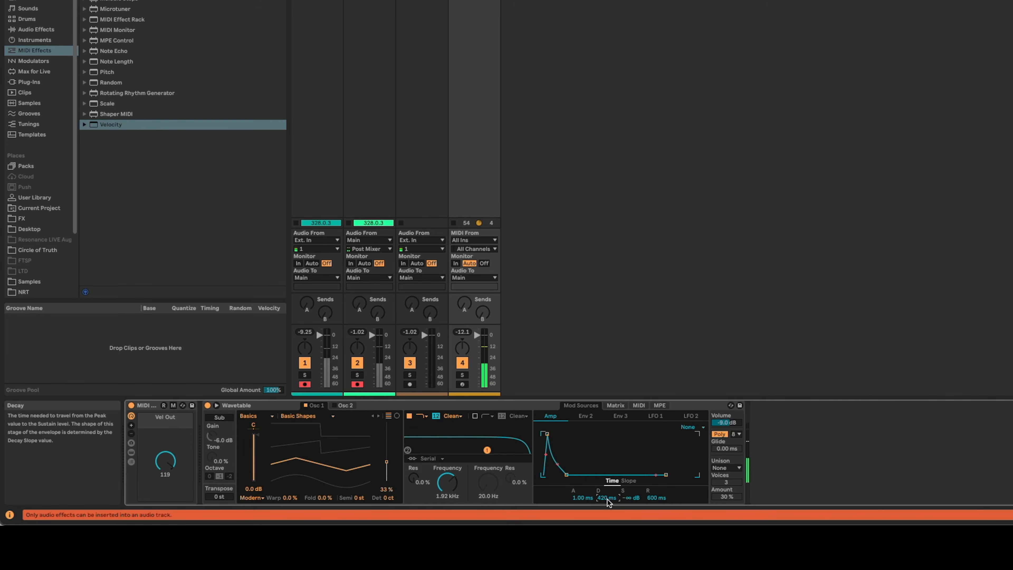
pyautogui.click(639, 406)
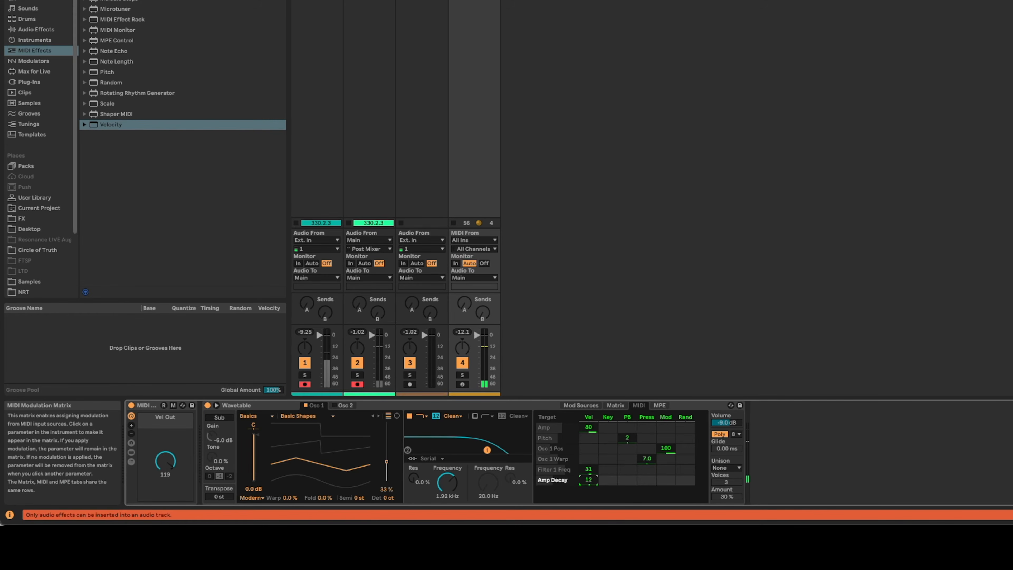
pyautogui.moveTo(588, 479); pyautogui.dragTo(588, 473)
# Add Amp Release to Wavetable's MIDI matrix and set its velocity modulation to 22.
pyautogui.click(584, 406)
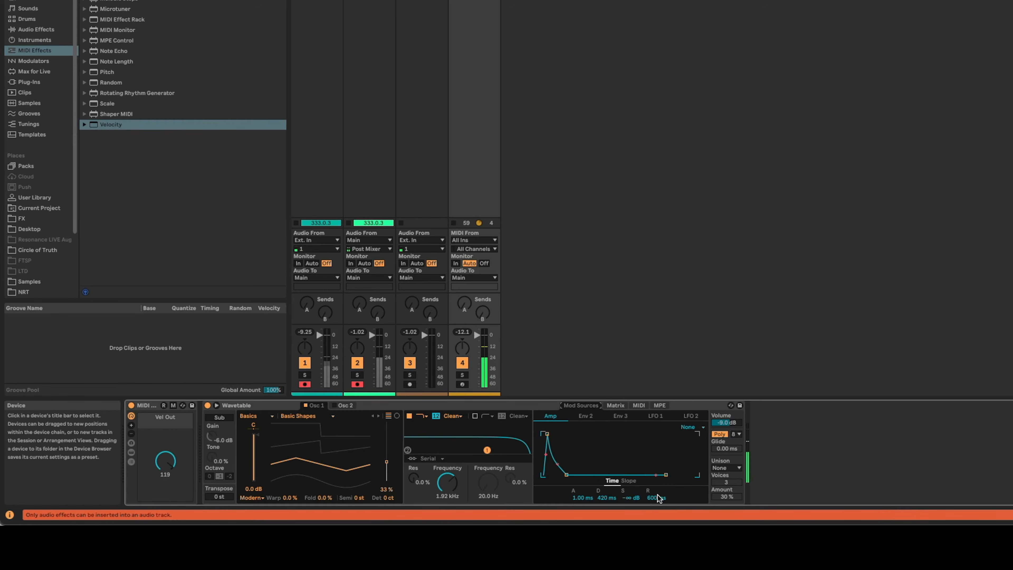
pyautogui.click(638, 405)
pyautogui.moveTo(588, 490); pyautogui.dragTo(588, 476)
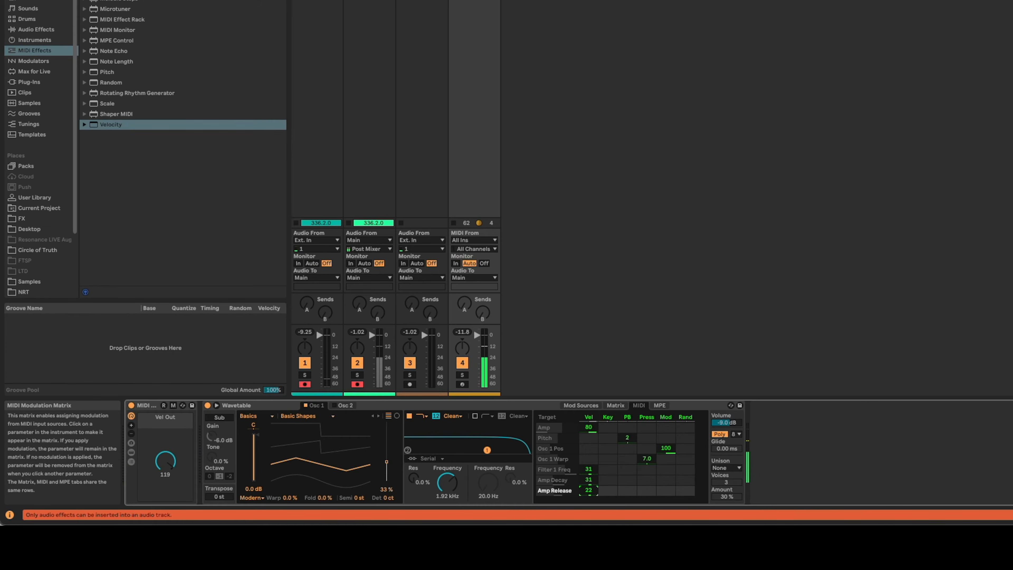
# Sweep the Vel Out macro between 20 and 114, and set the Amp envelope's decay to 1.89 s and release to 1.33 s.
pyautogui.moveTo(166, 464); pyautogui.dragTo(166, 475)
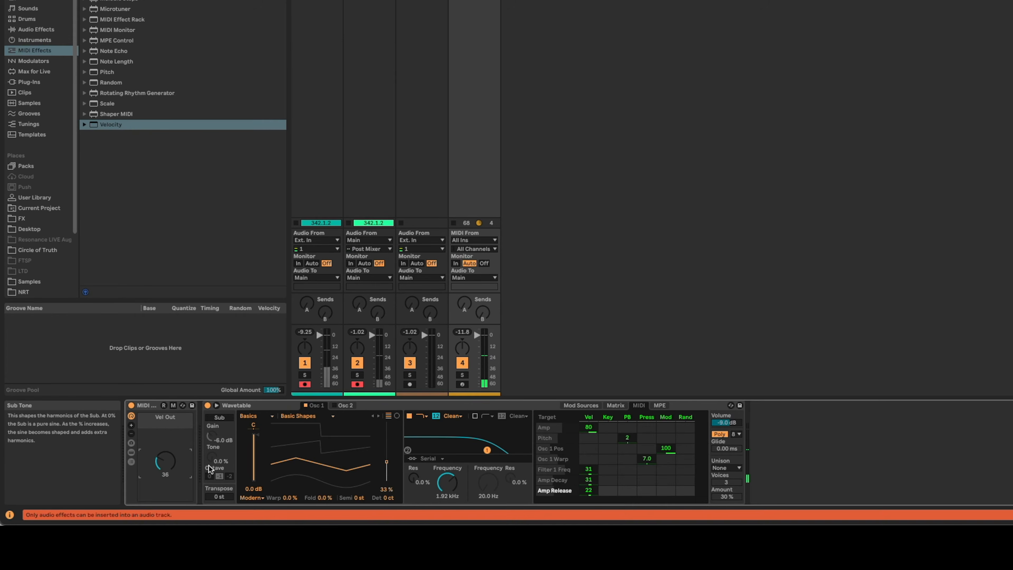
pyautogui.click(576, 405)
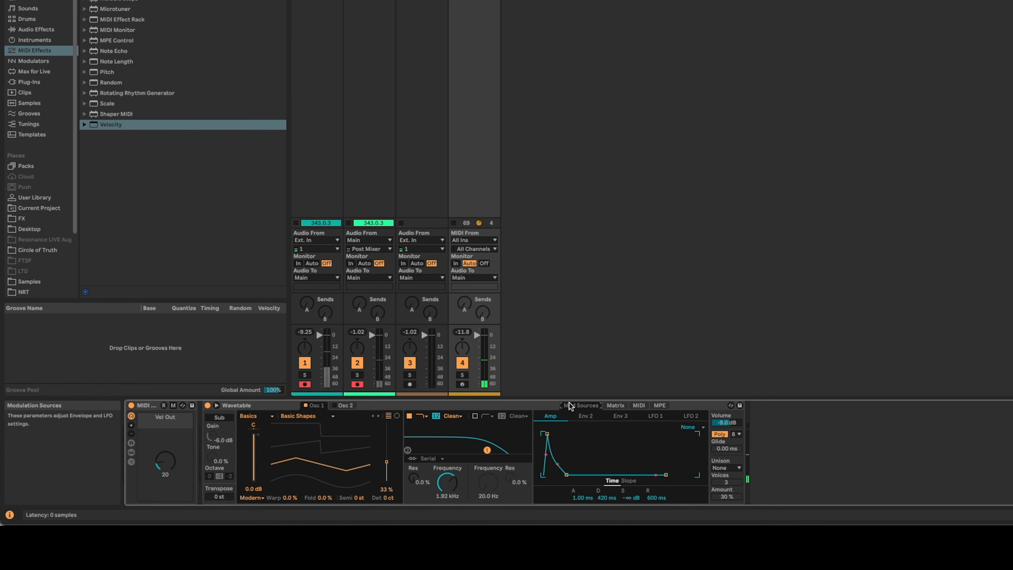
pyautogui.moveTo(652, 498); pyautogui.dragTo(606, 481)
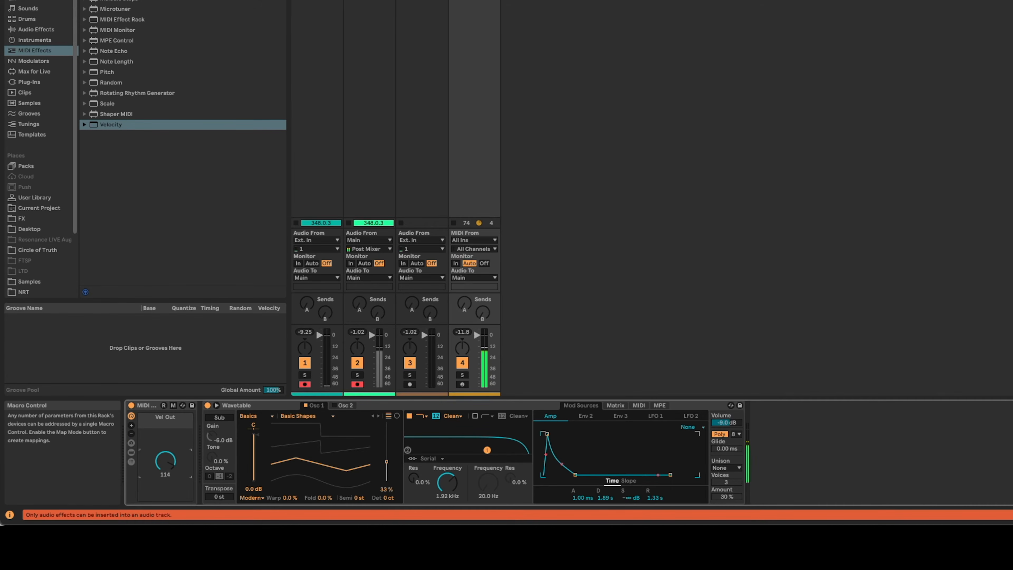
# Reduce the velocity modulation of Amp Decay to 7.8 and Amp Release to 6.2, and sweep Vel Out down and back up to 120.
pyautogui.click(637, 405)
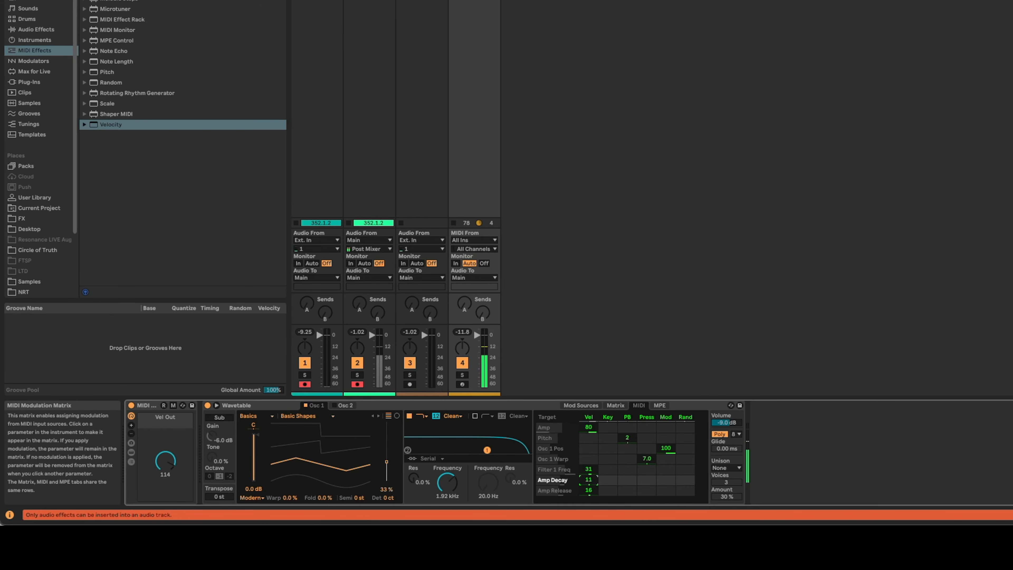
pyautogui.moveTo(594, 488); pyautogui.dragTo(594, 494)
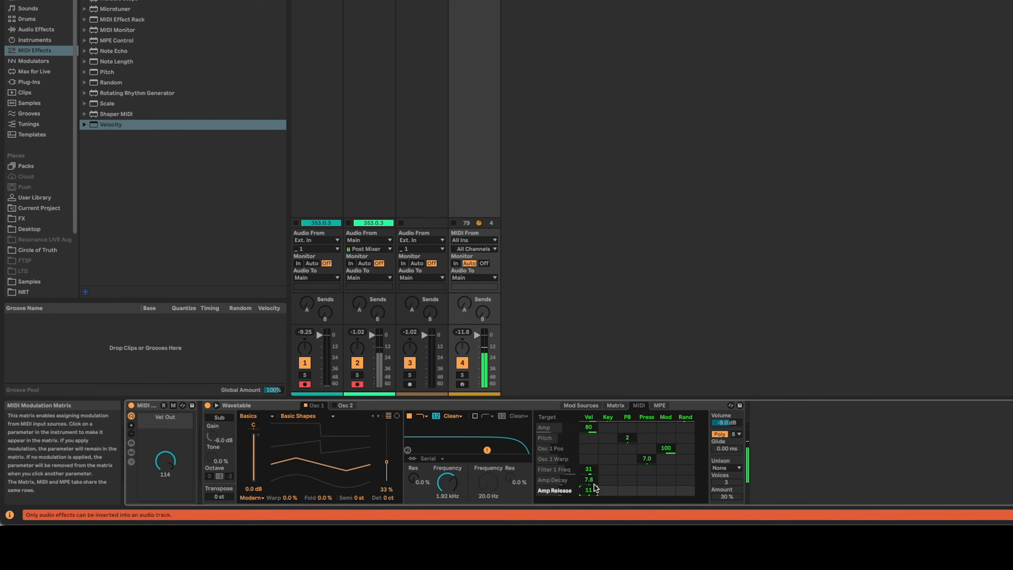
pyautogui.moveTo(170, 462); pyautogui.dragTo(169, 496)
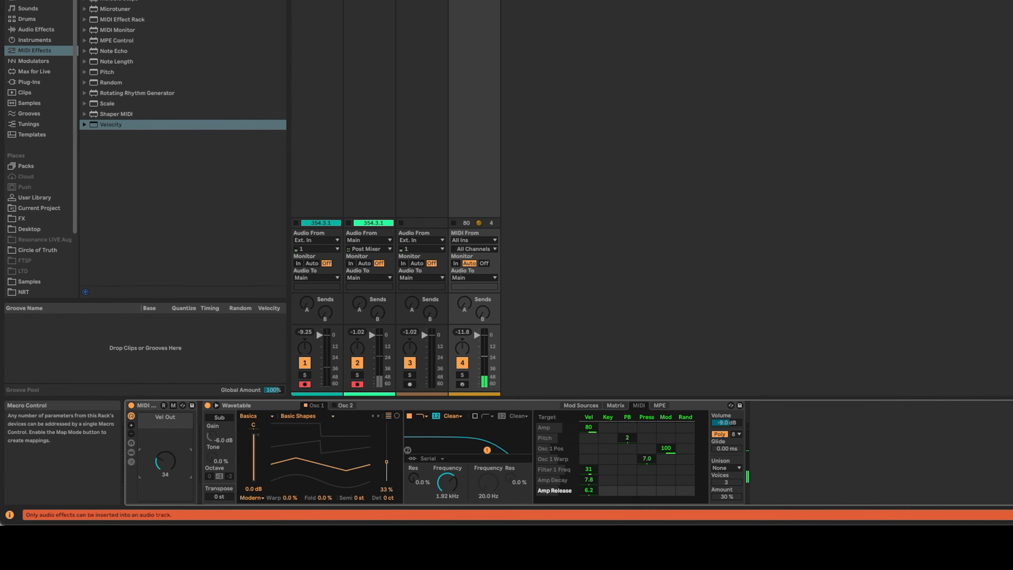
pyautogui.moveTo(170, 498); pyautogui.dragTo(170, 467)
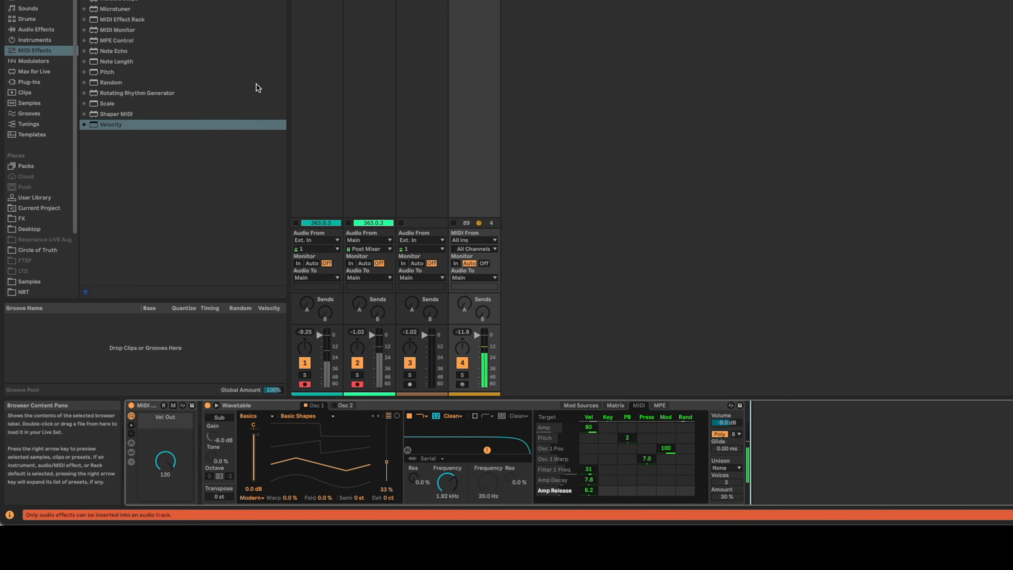
# Insert Chord between the rack and Wavetable, with Shift 1 at +3 st, Shift 2 at +7 st and Strum at 103 ms.
pyautogui.click(183, 200)
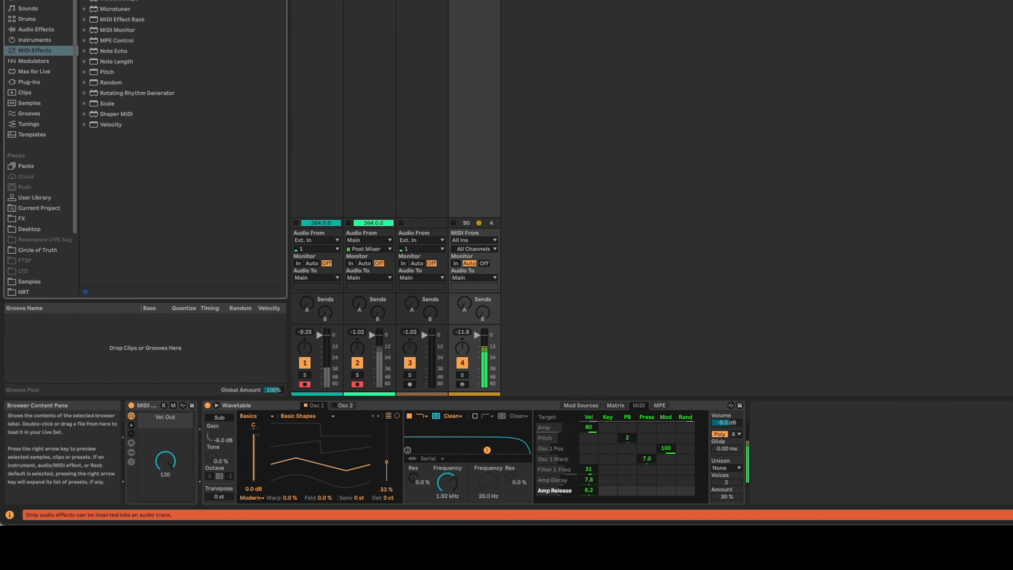
pyautogui.moveTo(126, 48); pyautogui.dragTo(200, 420)
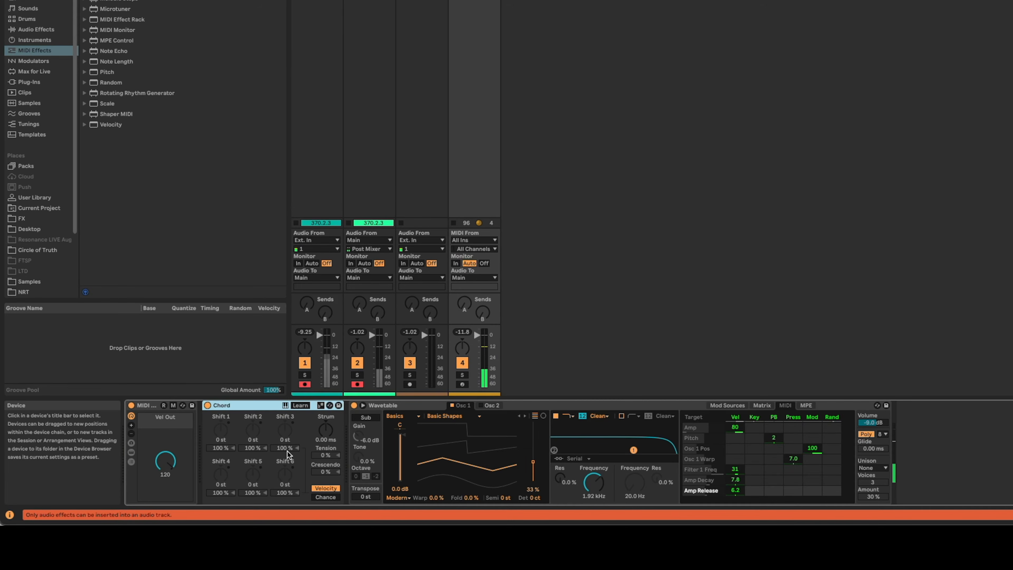
pyautogui.click(221, 430)
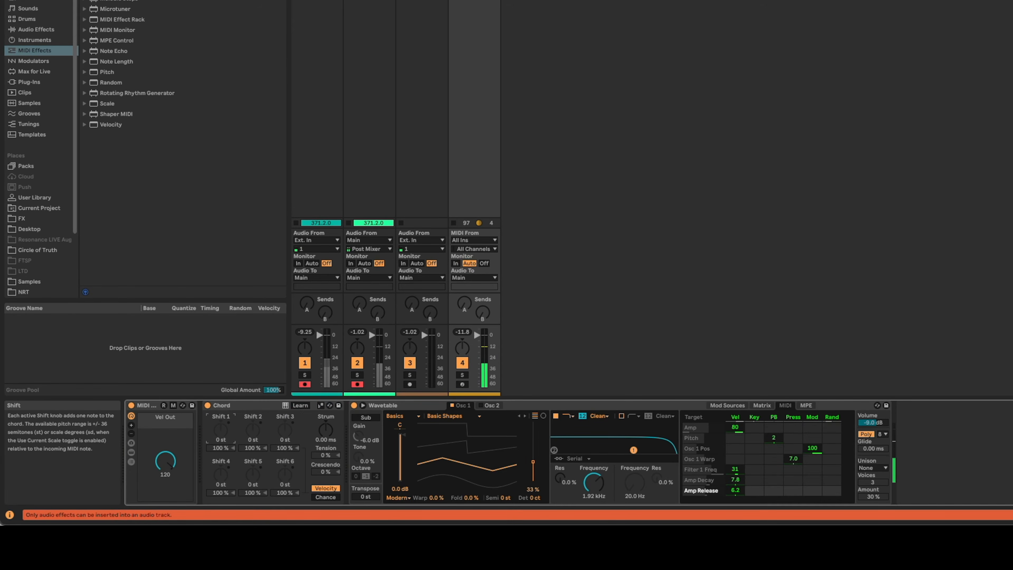
pyautogui.write('3')
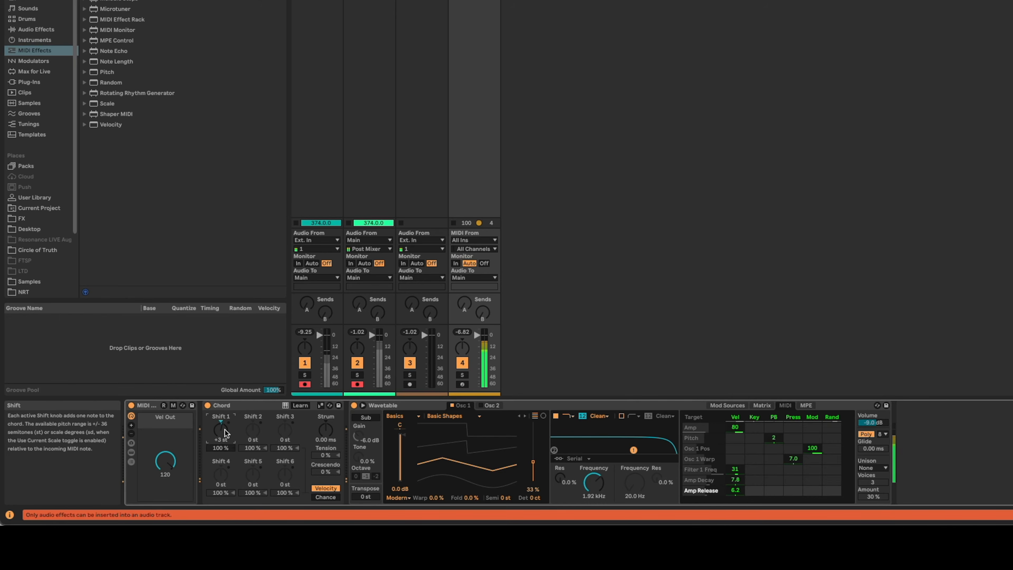
pyautogui.click(253, 431)
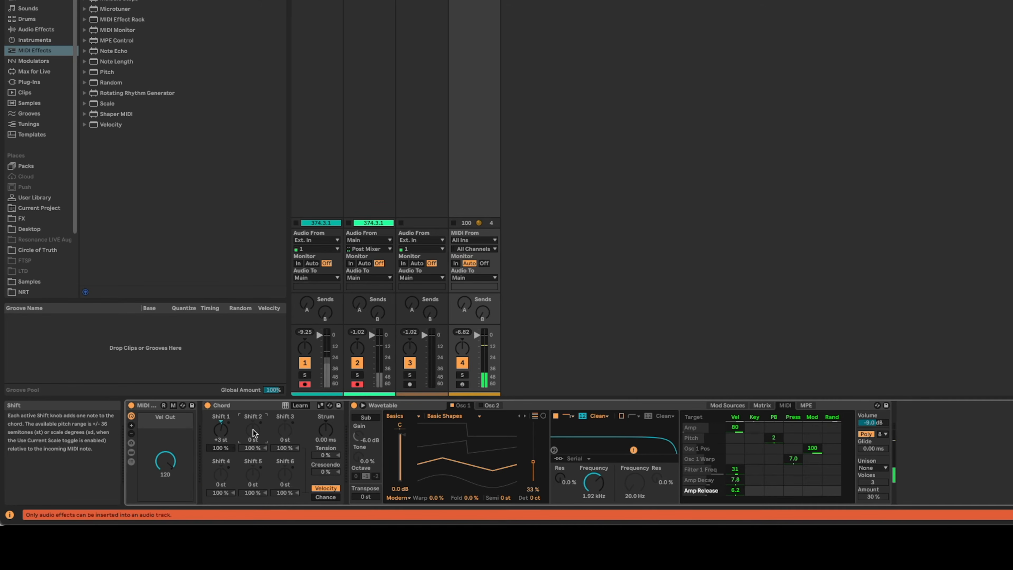
pyautogui.write('7')
pyautogui.press('Return')
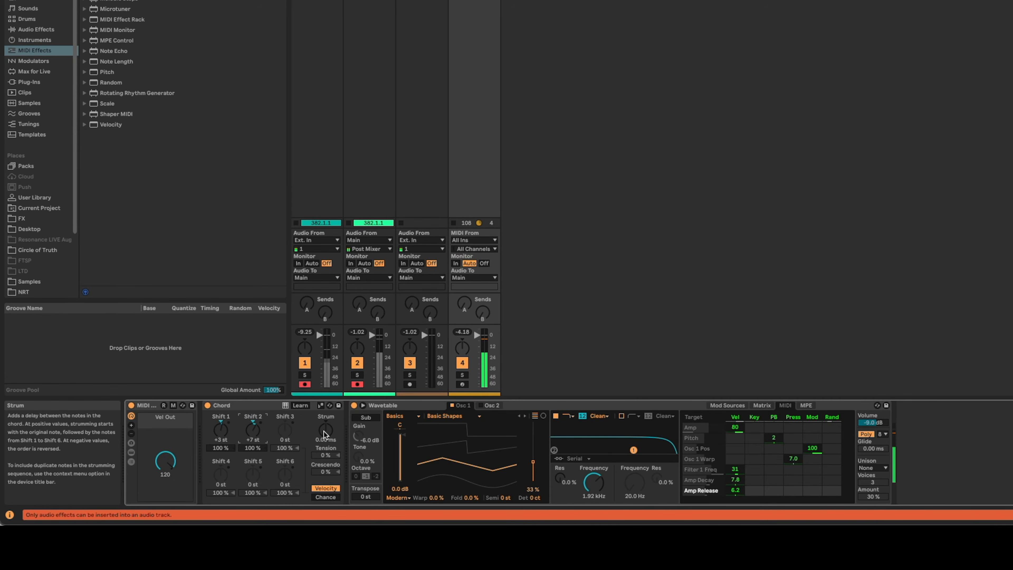
pyautogui.moveTo(325, 434); pyautogui.dragTo(325, 426)
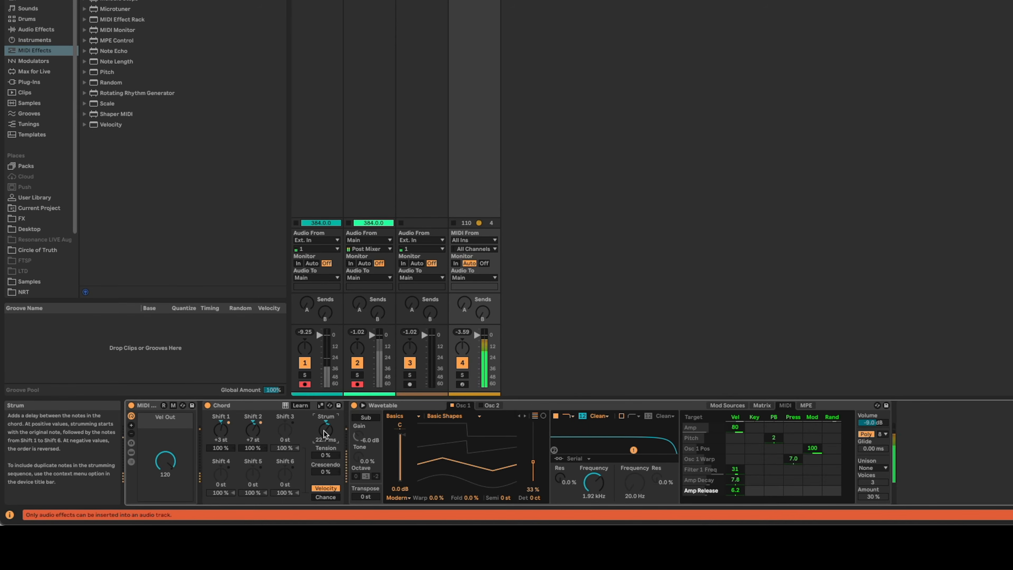
pyautogui.moveTo(325, 425); pyautogui.dragTo(325, 423)
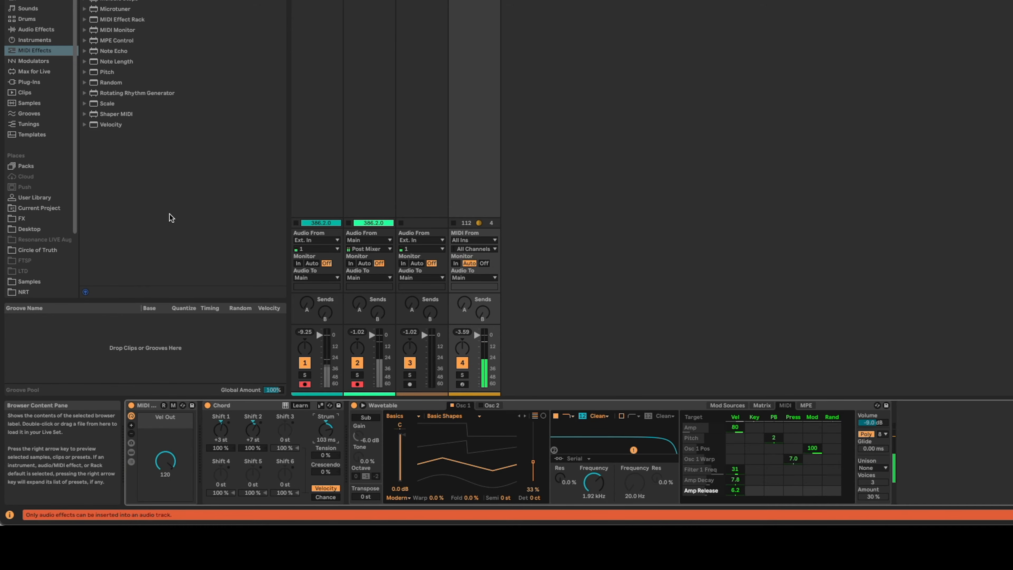
# Insert Note Length ahead of the MIDI rack with a 5.00 s length, and set Chord's Strum to 46.8 ms.
pyautogui.moveTo(114, 61); pyautogui.dragTo(128, 439)
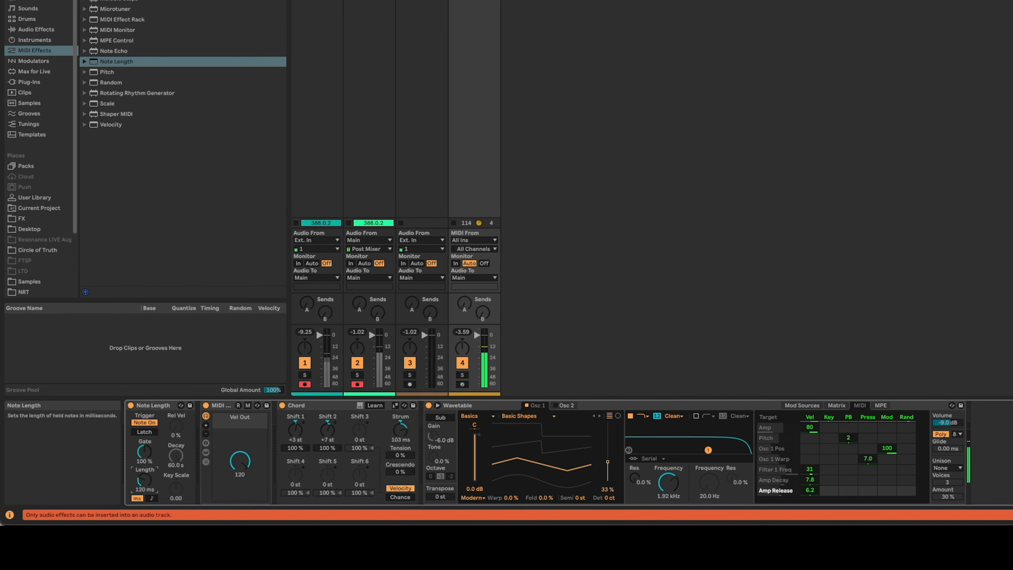
pyautogui.moveTo(144, 480)
pyautogui.mouseDown()
pyautogui.moveTo(144, 459)
pyautogui.moveTo(144, 486)
pyautogui.mouseUp()
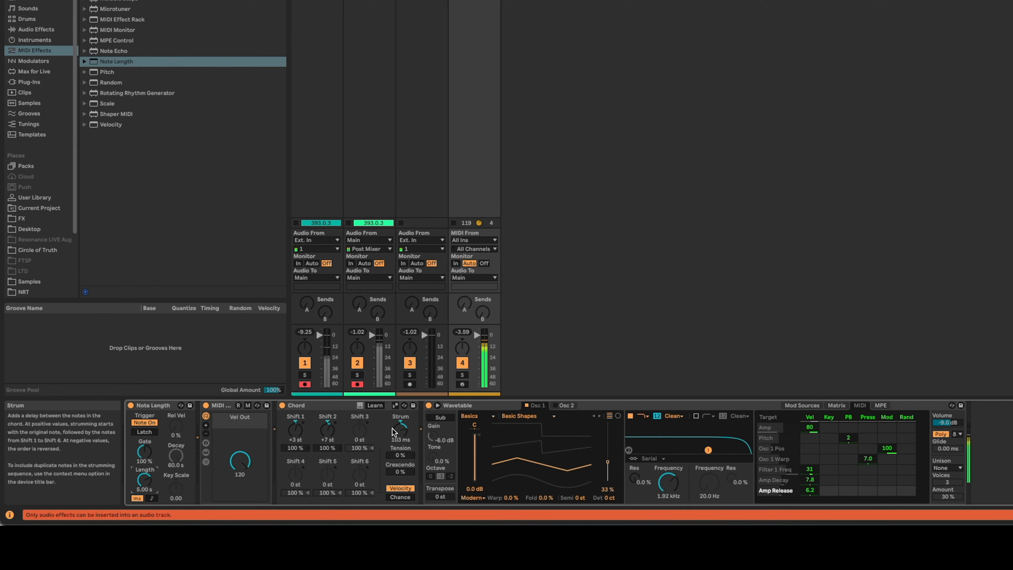
pyautogui.moveTo(399, 430); pyautogui.dragTo(400, 428)
pyautogui.moveTo(400, 429); pyautogui.dragTo(391, 435)
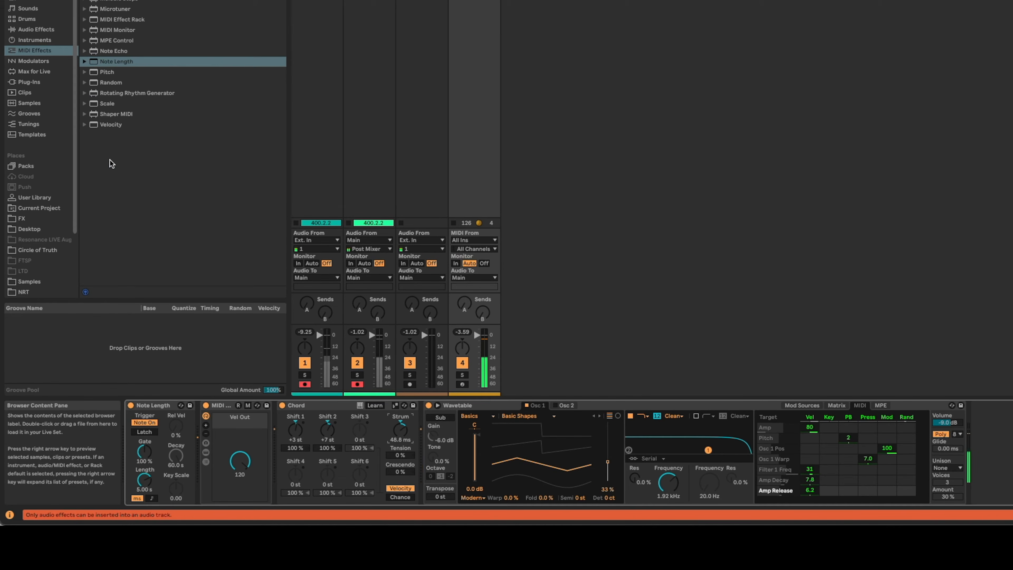
# Insert the EC Random preset between the MIDI rack and Chord, and set Chord's Strum to 138 ms.
pyautogui.click(28, 0)
pyautogui.moveTo(123, 57)
pyautogui.mouseDown()
pyautogui.moveTo(237, 260)
pyautogui.moveTo(279, 417)
pyautogui.mouseUp()
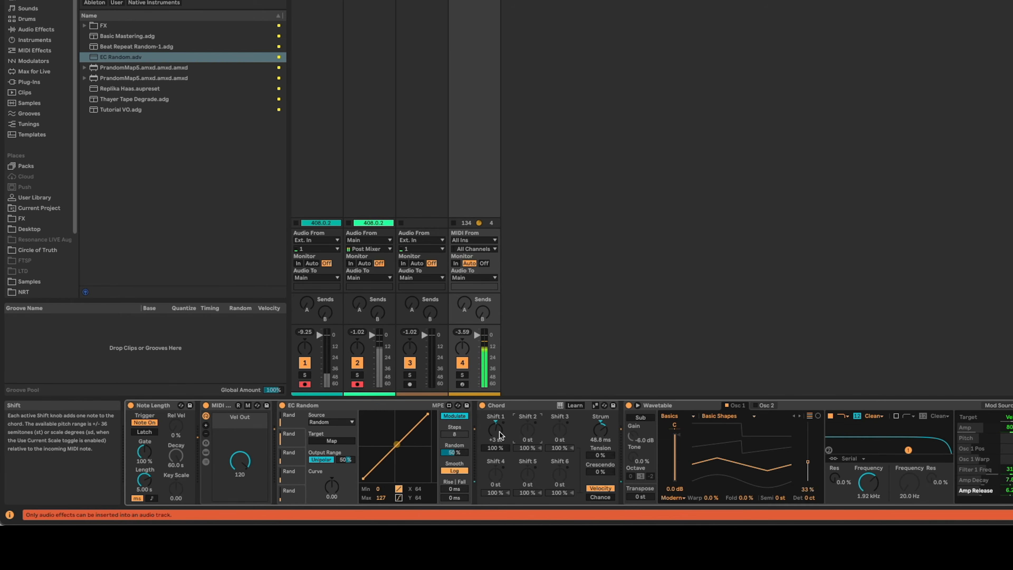
pyautogui.moveTo(598, 431); pyautogui.dragTo(599, 415)
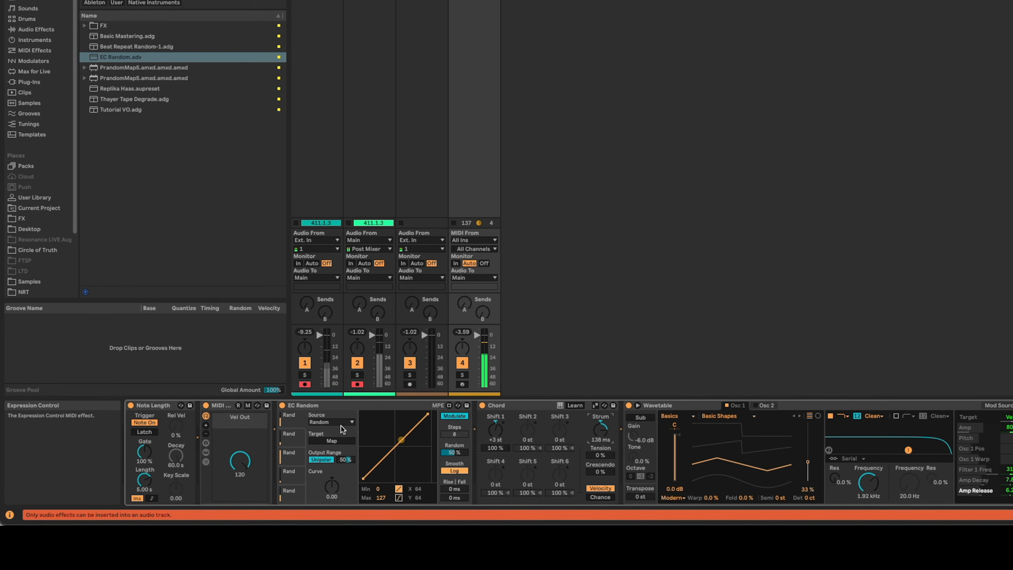
# Map EC Random's first target to Chord's Shift 1, try a Random amount of 100%, and settle on 10%.
pyautogui.click(350, 439)
pyautogui.click(491, 439)
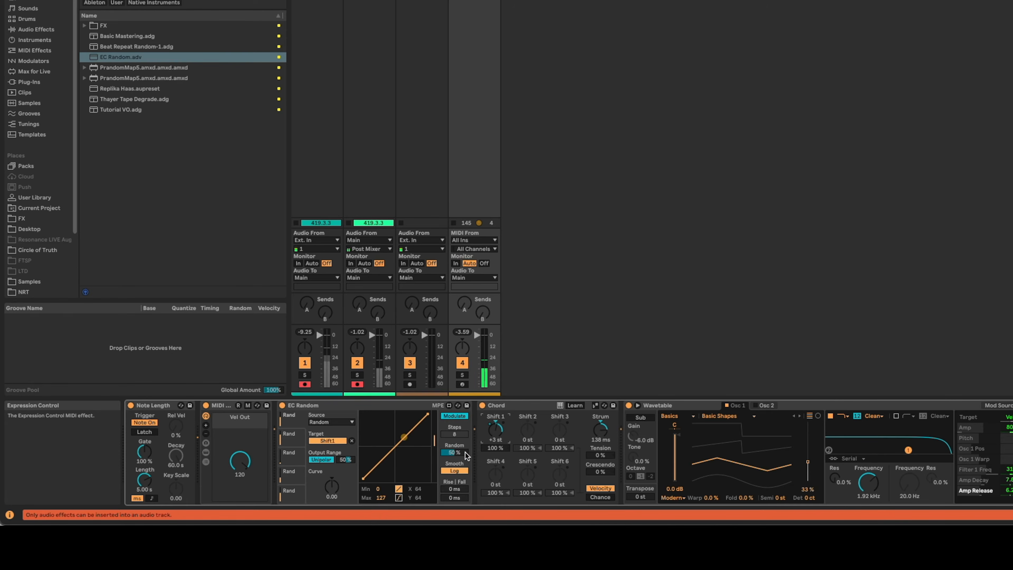
pyautogui.click(455, 452)
pyautogui.moveTo(454, 453); pyautogui.dragTo(454, 435)
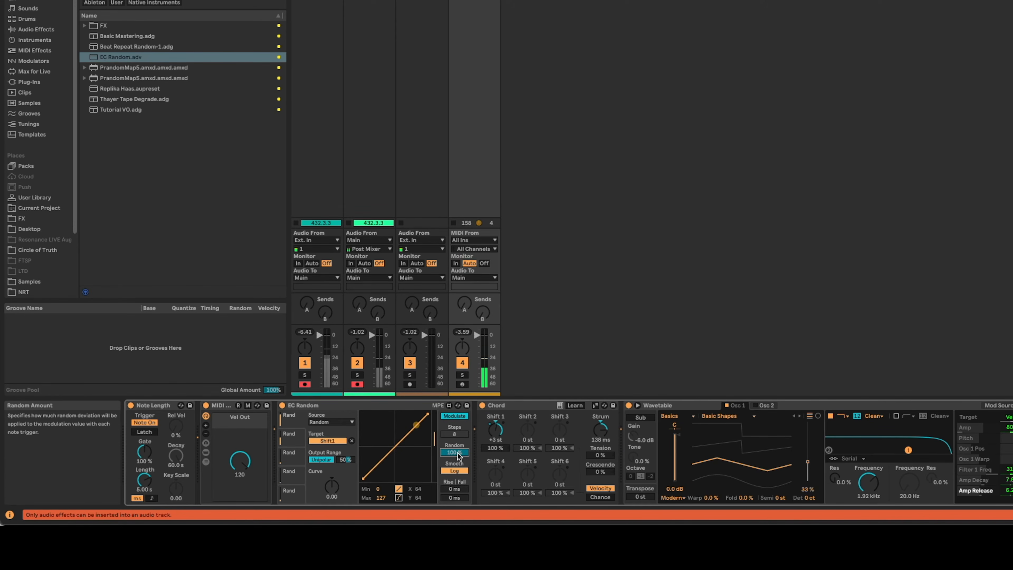
pyautogui.moveTo(458, 456); pyautogui.dragTo(458, 491)
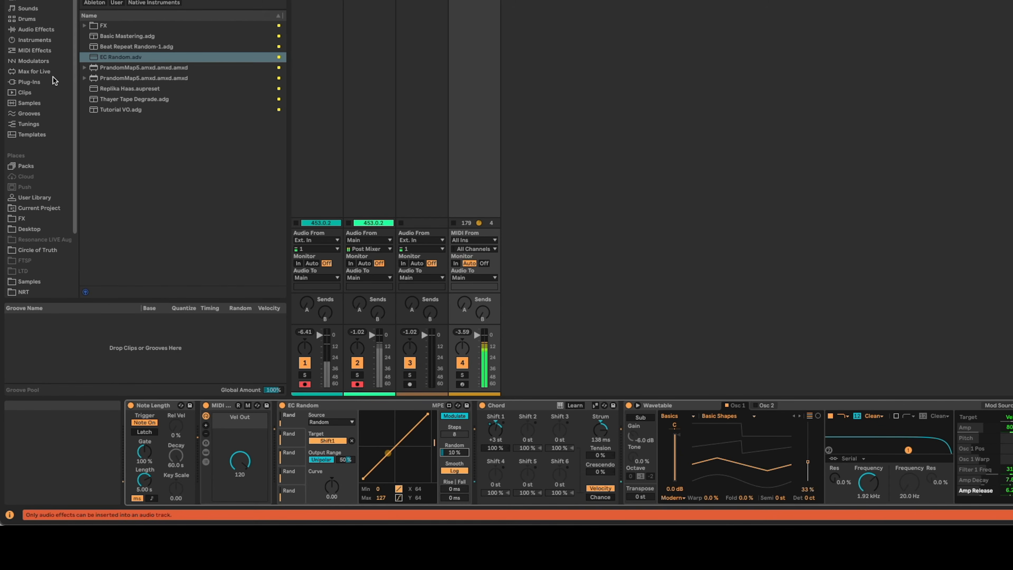
# Insert the Scale MIDI effect between EC Random and Chord.
pyautogui.click(54, 53)
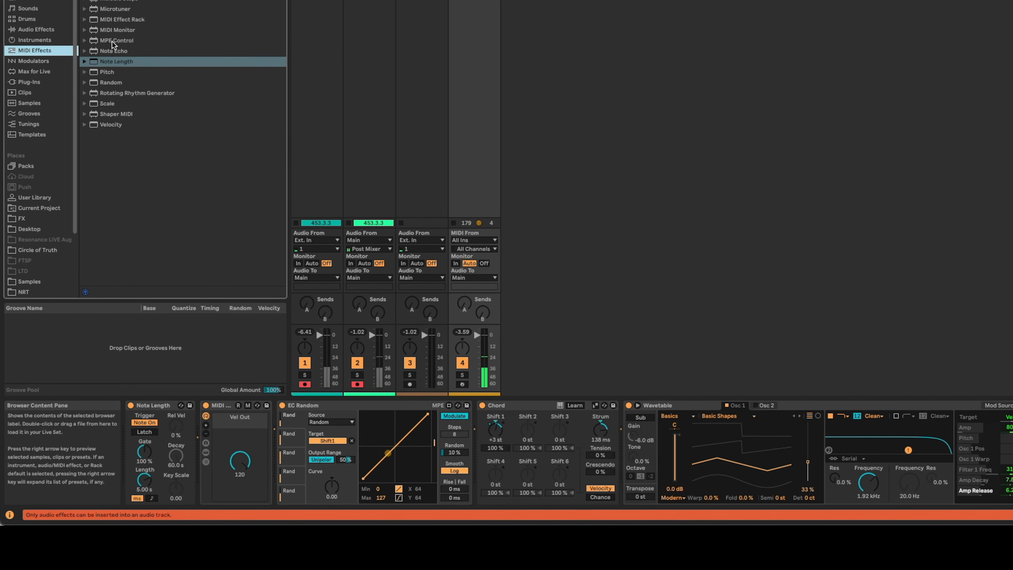
pyautogui.click(106, 103)
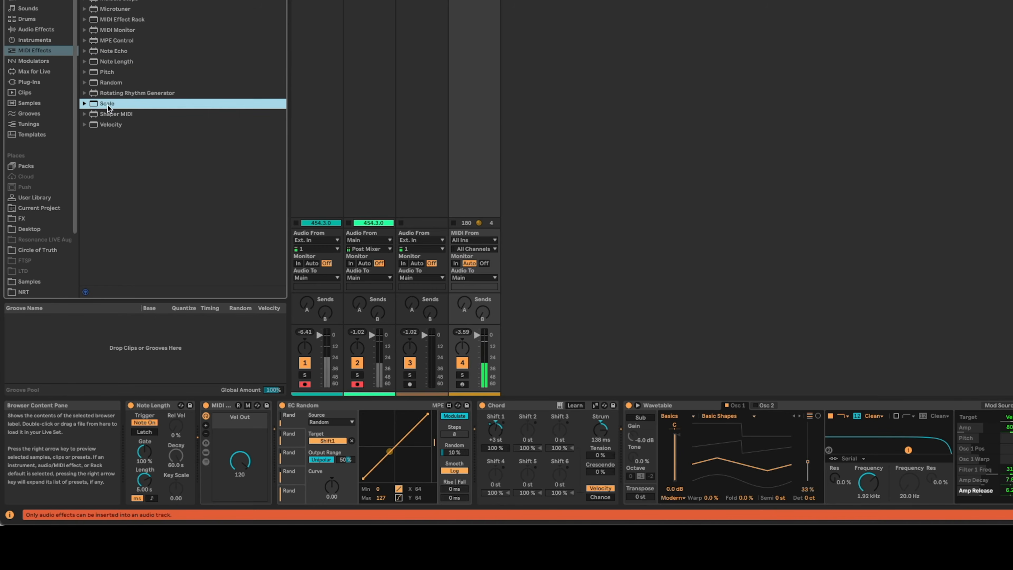
pyautogui.moveTo(353, 185); pyautogui.dragTo(481, 441)
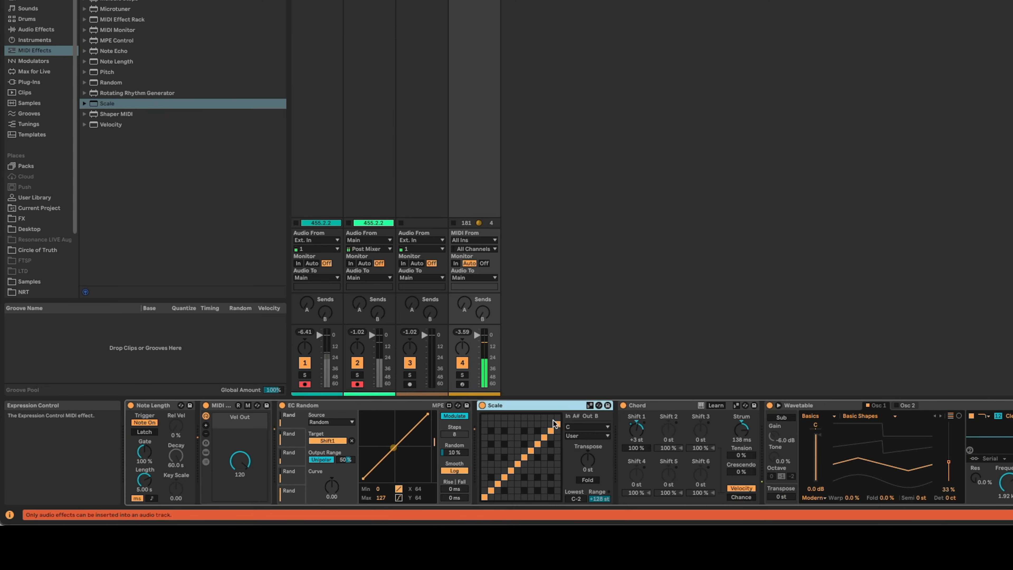
# Set the Scale device to Dorian with F as its base note.
pyautogui.click(584, 435)
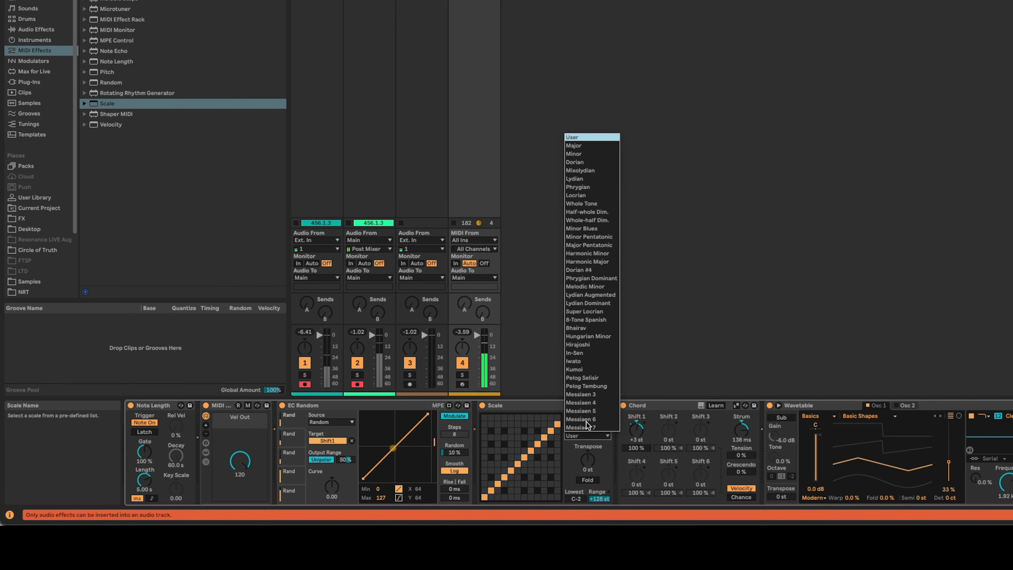
pyautogui.click(574, 162)
pyautogui.click(585, 427)
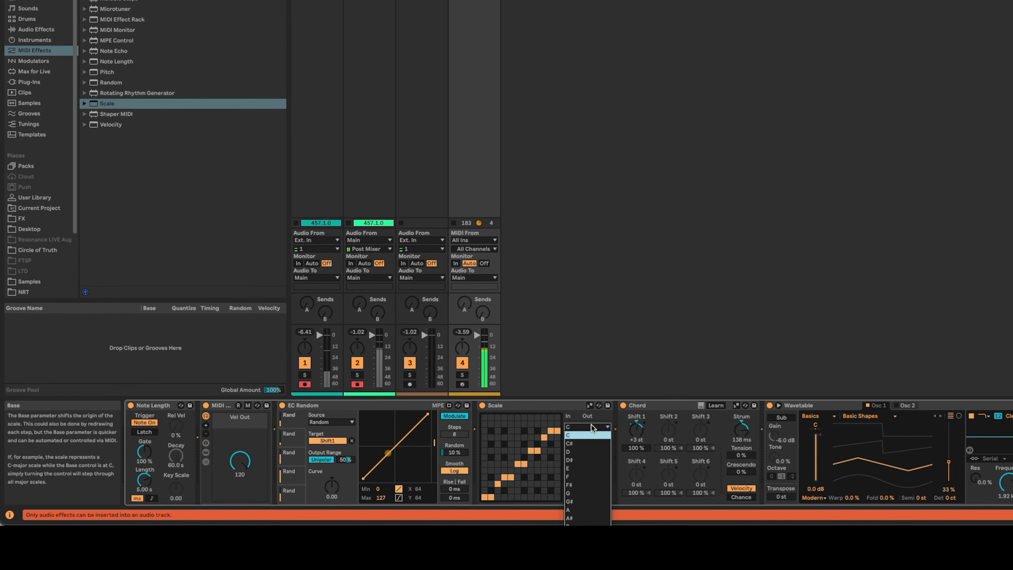
pyautogui.click(598, 479)
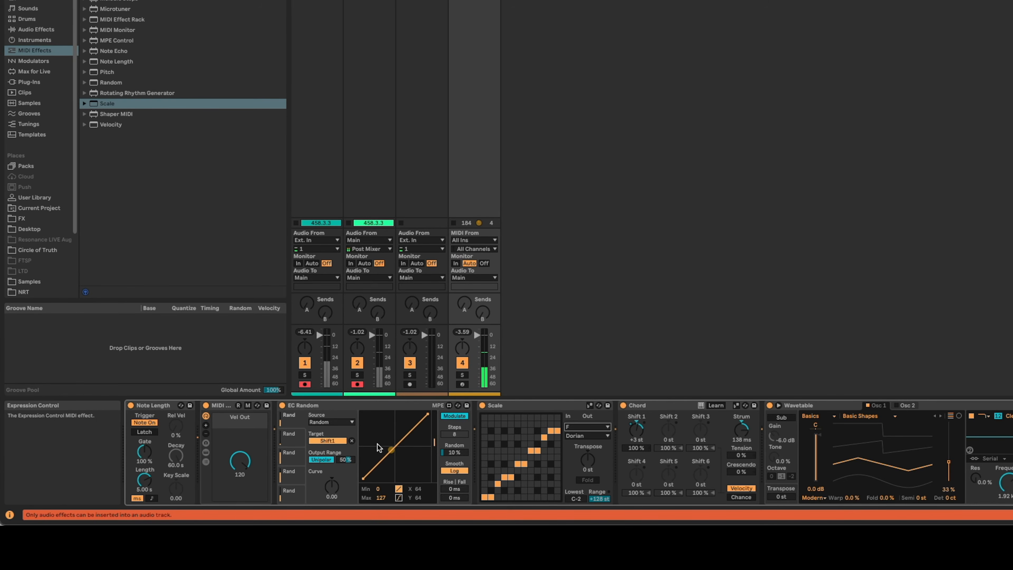
# Move the Scale device to between Chord and Wavetable, keeping F and Dorian.
pyautogui.moveTo(531, 405)
pyautogui.mouseDown()
pyautogui.moveTo(521, 405)
pyautogui.moveTo(733, 407)
pyautogui.moveTo(757, 417)
pyautogui.moveTo(748, 417)
pyautogui.mouseUp()
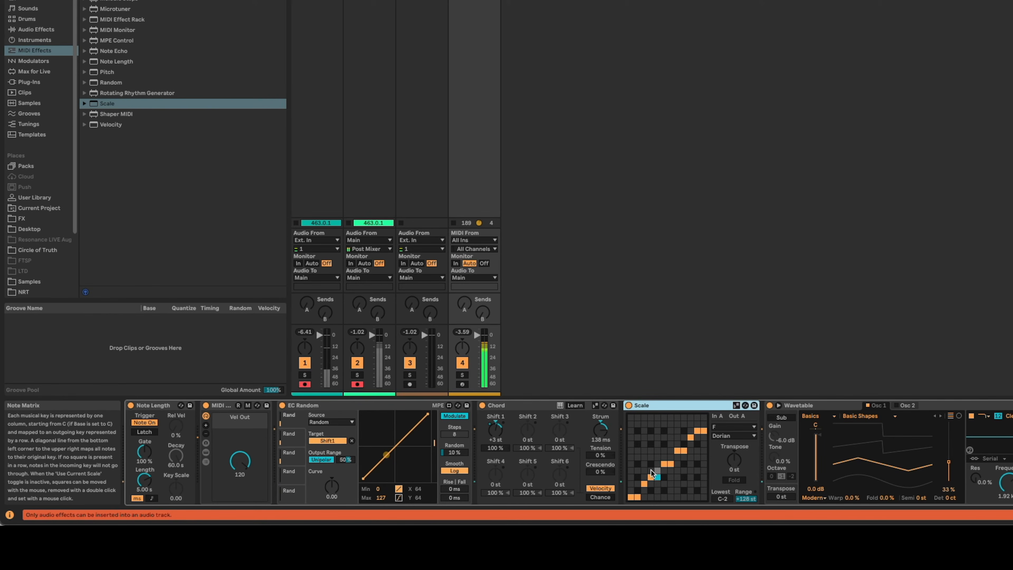
pyautogui.click(657, 476)
pyautogui.click(731, 435)
pyautogui.click(746, 161)
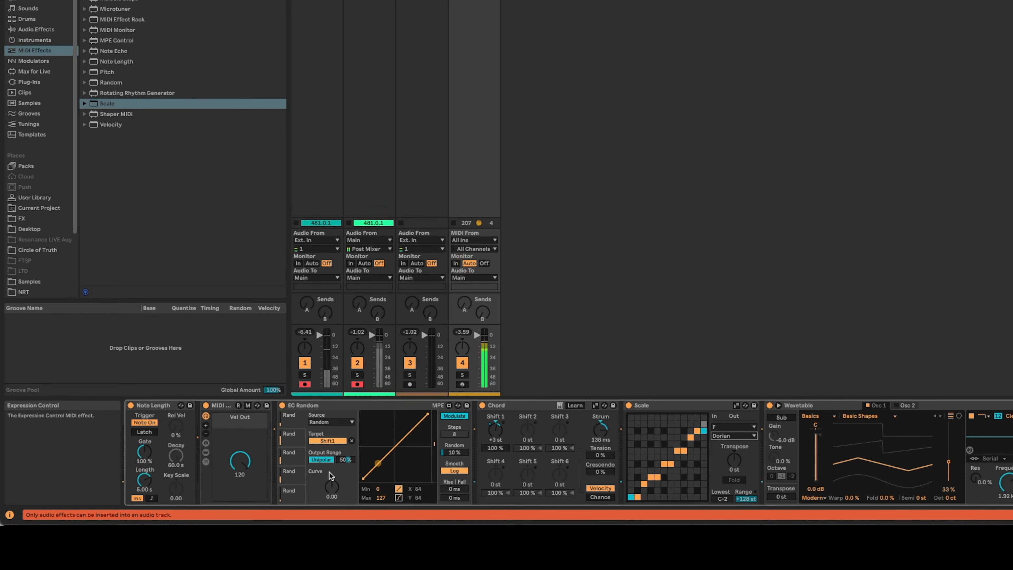
# Set the output range of EC Random's Shift 1 mapping to 100% and reset Chord's Shift 1 to 0 st.
pyautogui.moveTo(341, 461); pyautogui.dragTo(341, 435)
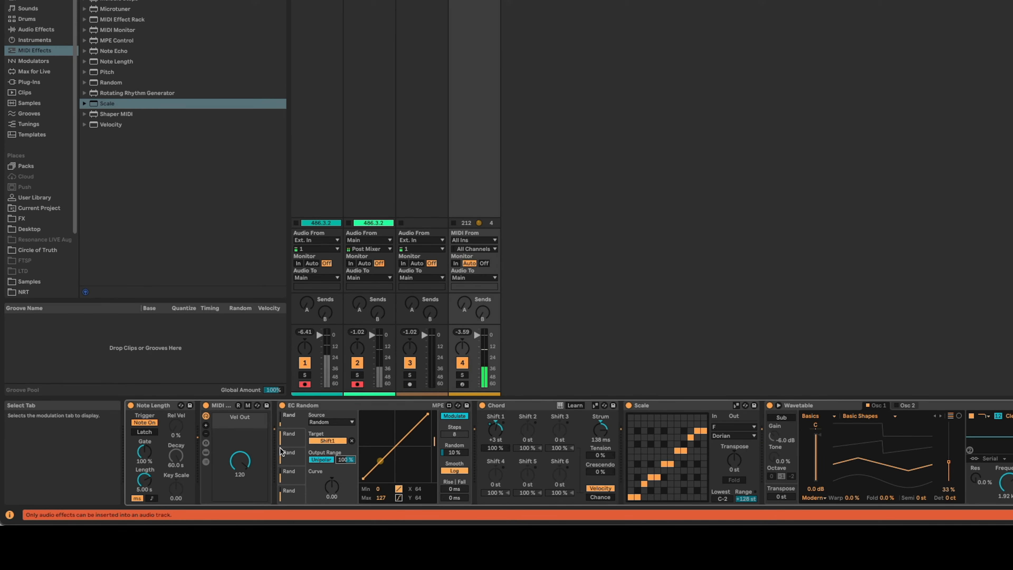
pyautogui.click(499, 431)
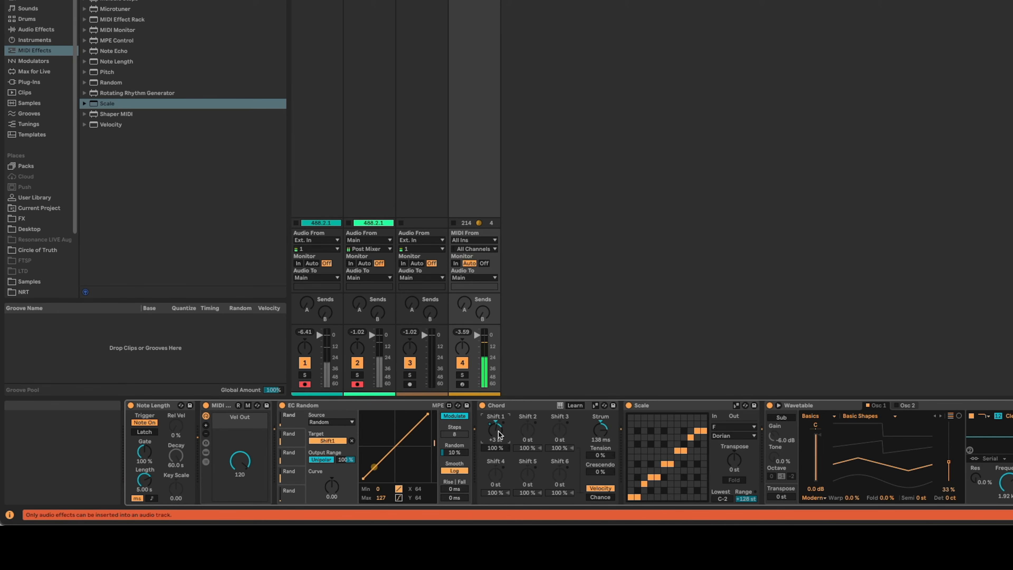
pyautogui.press('Delete')
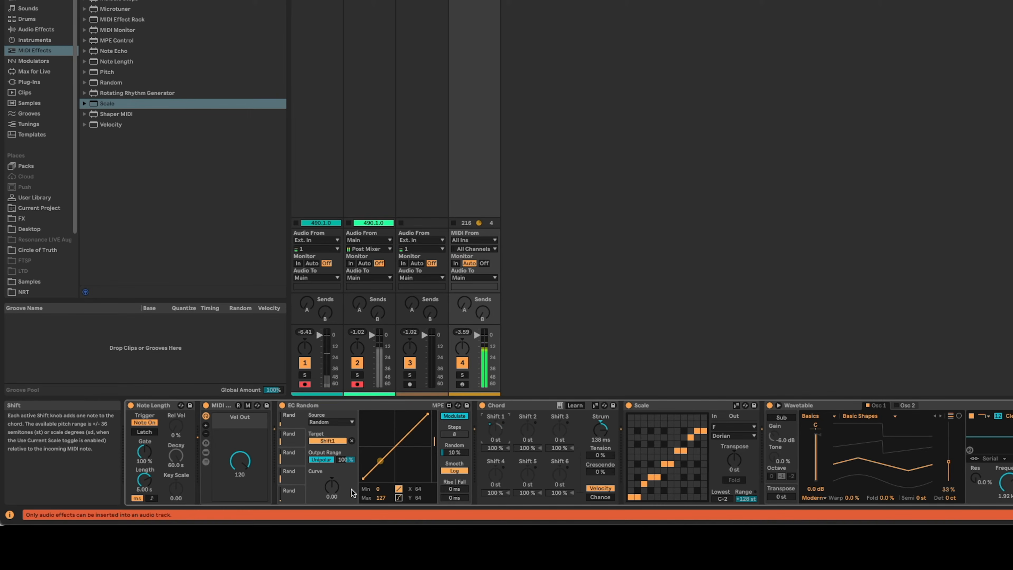
# Map EC Random's second slot to Chord's Shift 2 with a 100% output range and 10% Random amount.
pyautogui.click(352, 441)
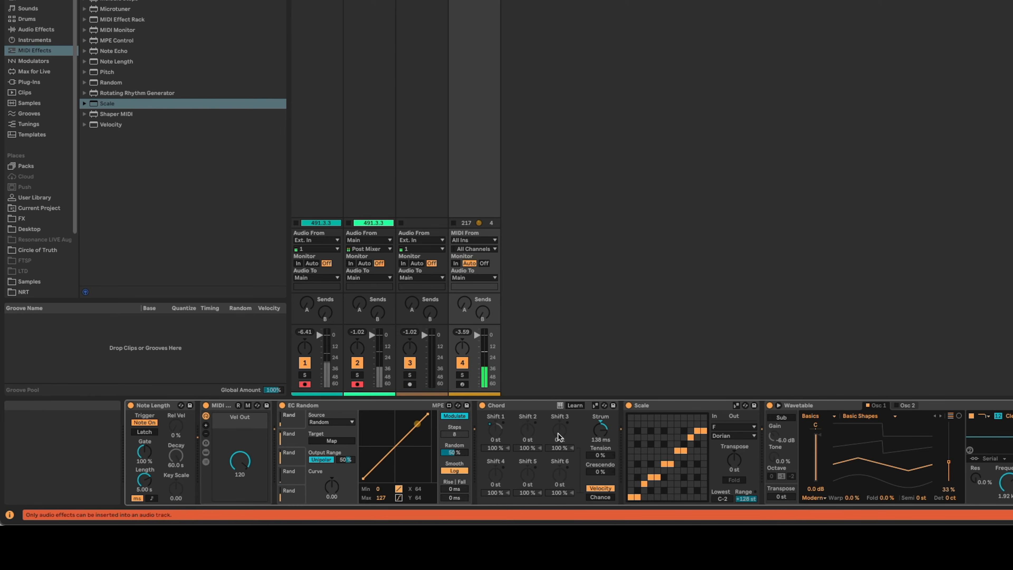
pyautogui.click(351, 442)
pyautogui.click(525, 429)
pyautogui.click(345, 459)
pyautogui.write('100')
pyautogui.press('Return')
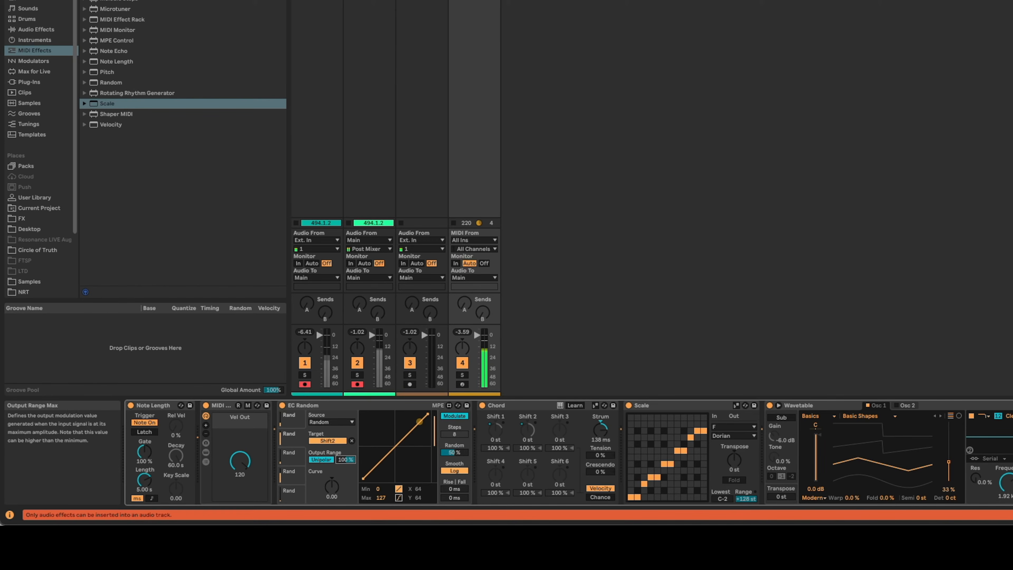
pyautogui.write('10')
pyautogui.press('Return')
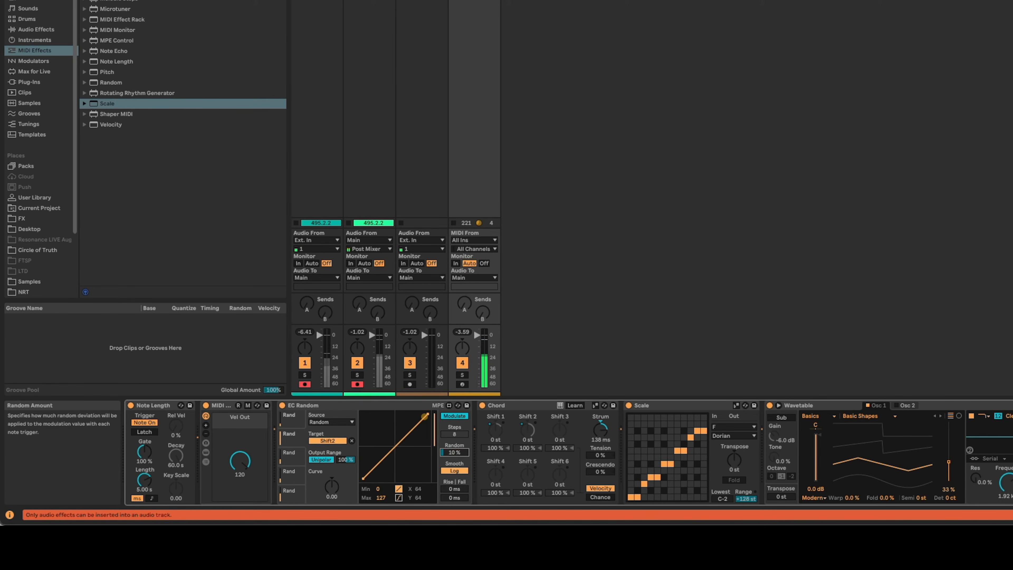
# Map EC Random's third slot to Chord's Shift 3 with a 100% output range and 10% Random amount.
pyautogui.click(292, 455)
pyautogui.click(349, 440)
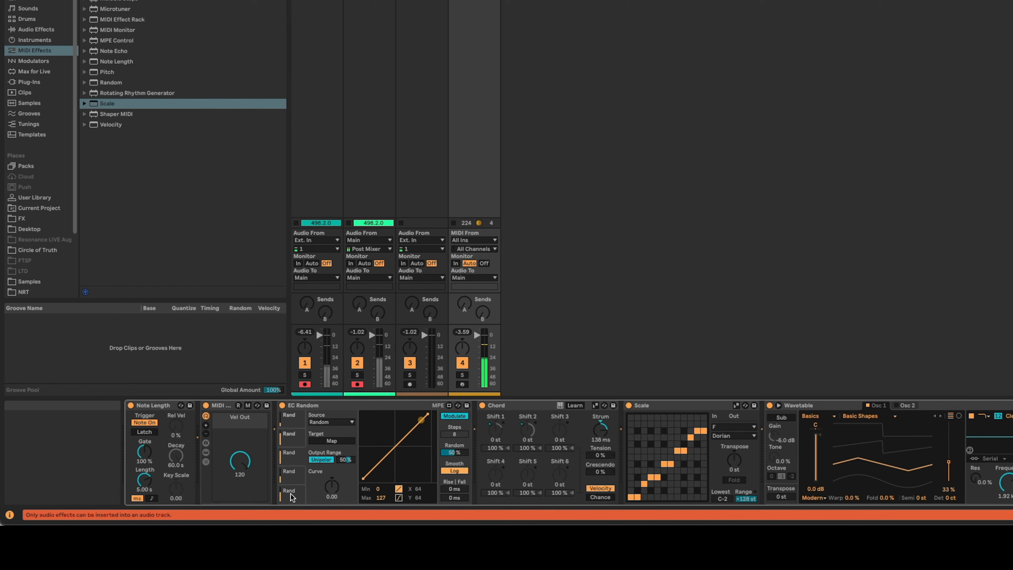
pyautogui.click(325, 442)
pyautogui.click(558, 430)
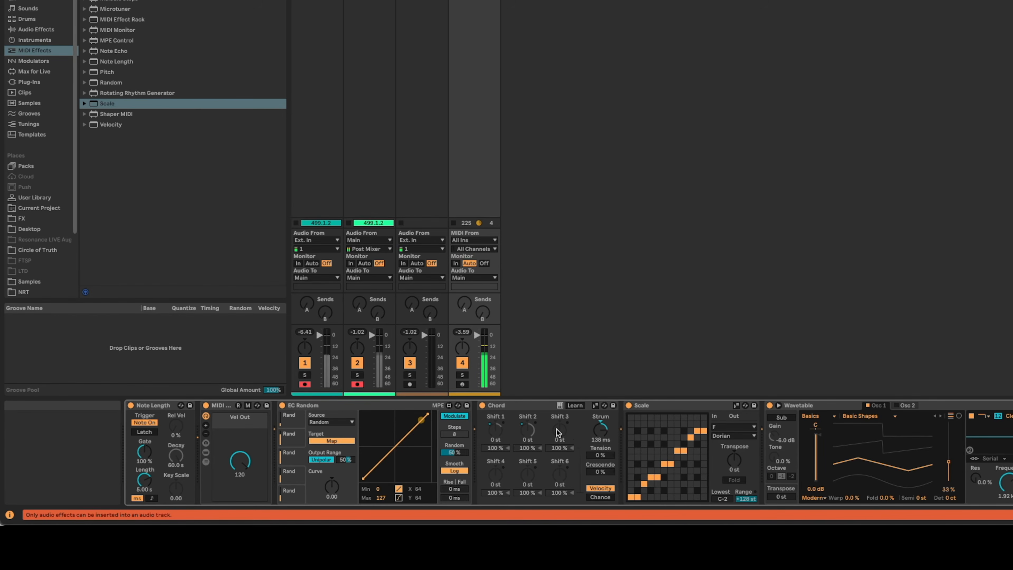
pyautogui.click(349, 461)
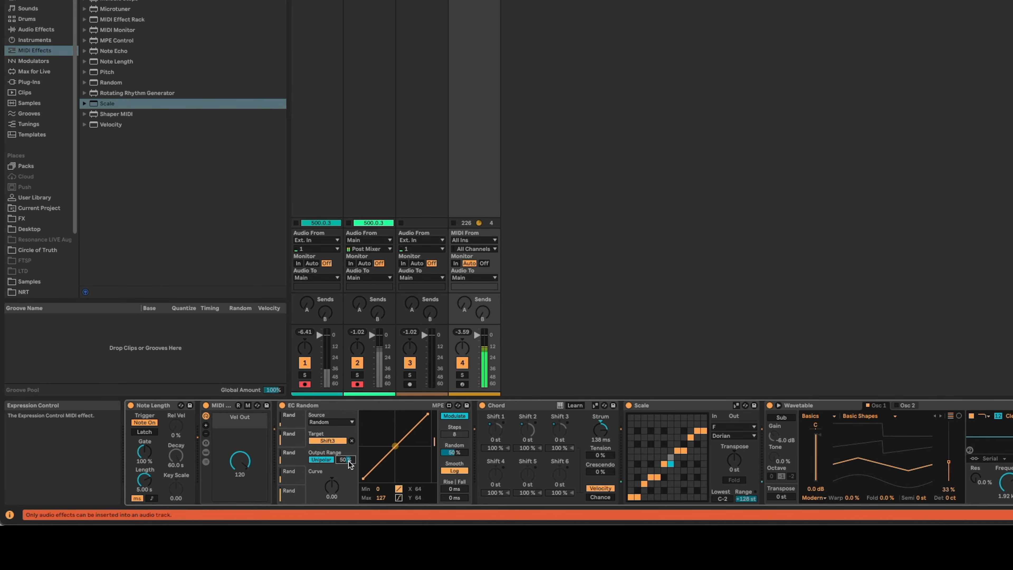
pyautogui.moveTo(348, 460); pyautogui.dragTo(348, 437)
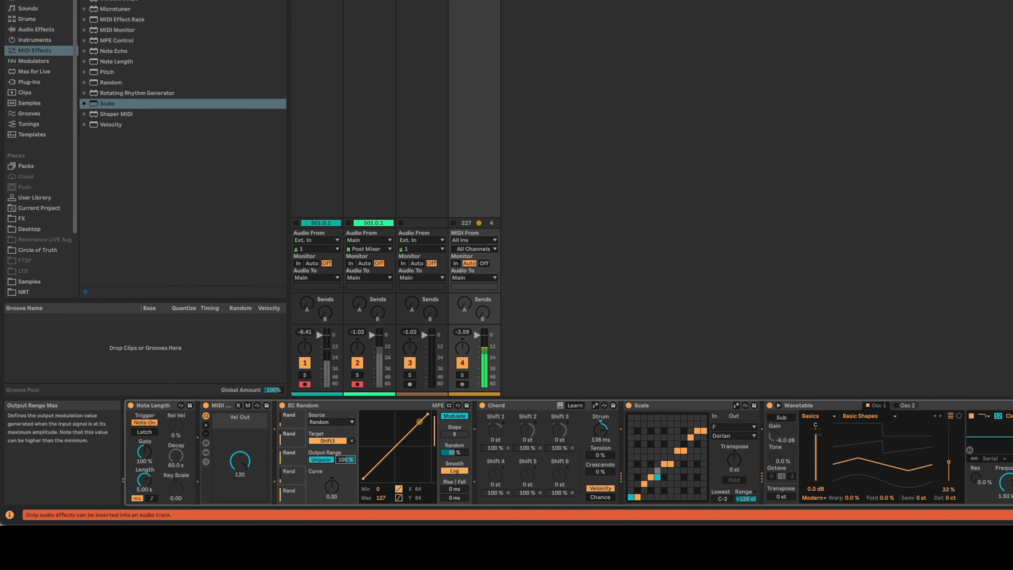
pyautogui.click(454, 452)
pyautogui.moveTo(453, 453); pyautogui.dragTo(454, 470)
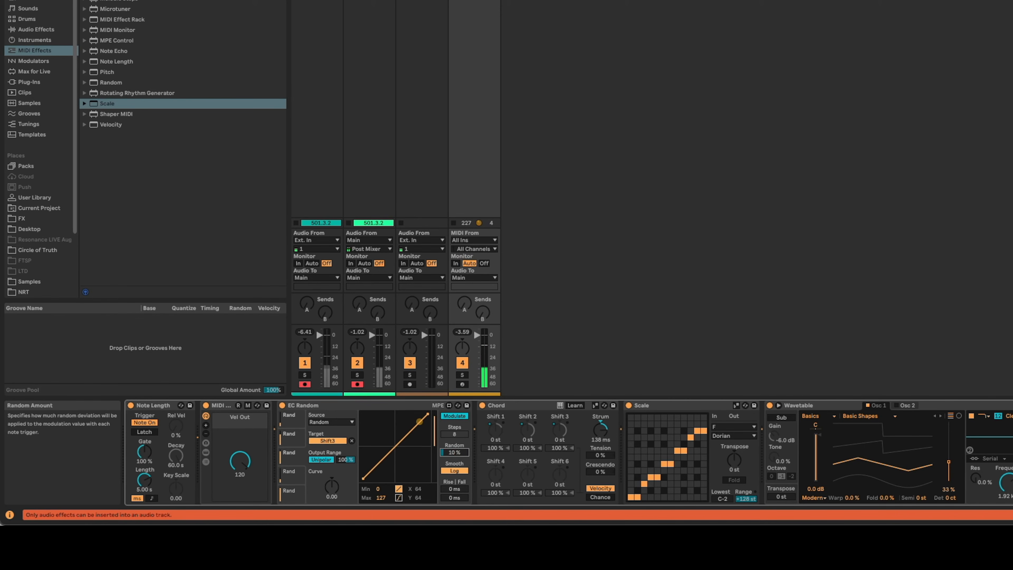
# Map EC Random's fourth slot to Chord's Shift 4 with a 100% output range and 10% Random amount.
pyautogui.click(295, 472)
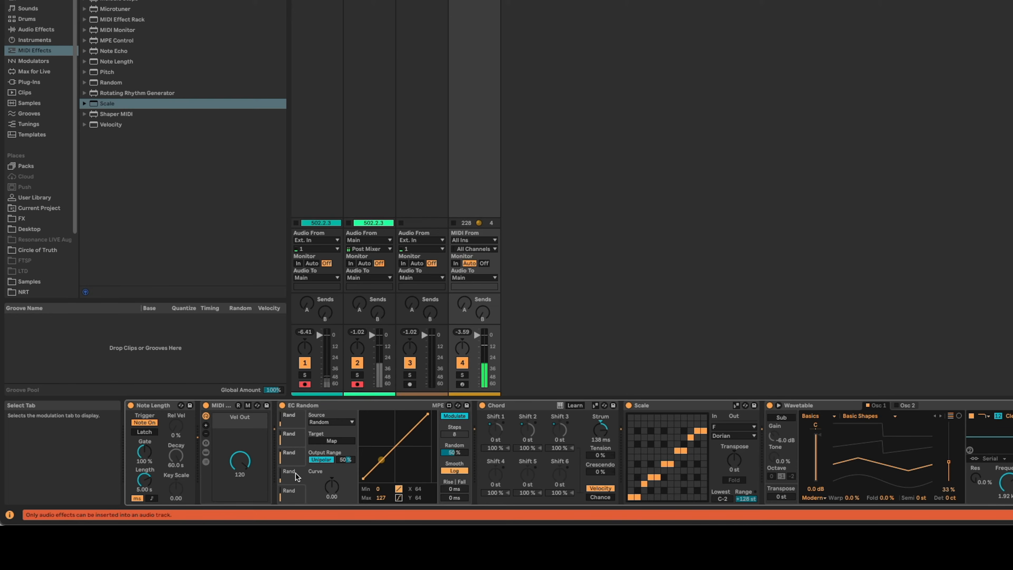
pyautogui.click(329, 441)
pyautogui.click(498, 481)
pyautogui.click(345, 460)
pyautogui.write('100')
pyautogui.press('Return')
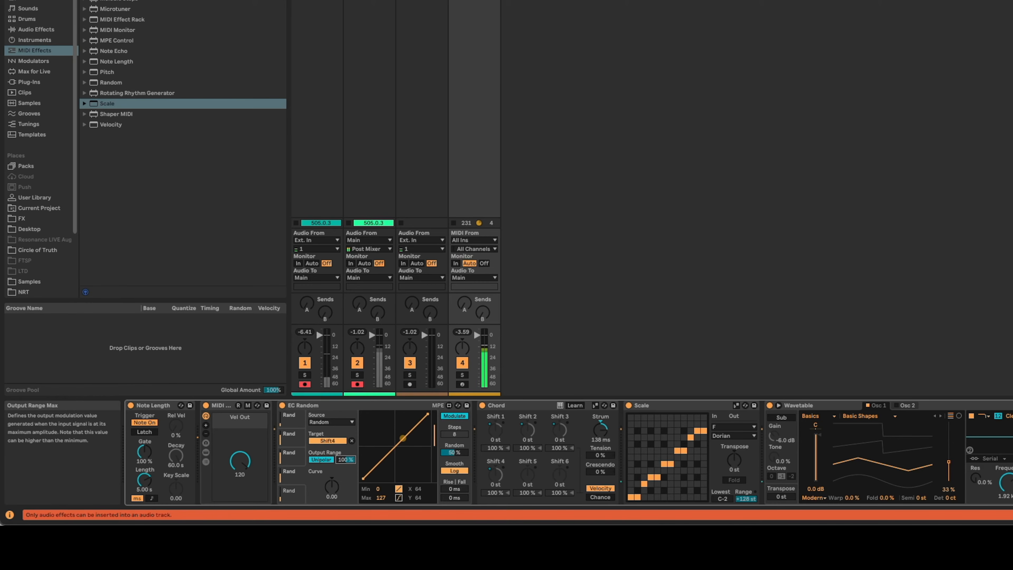
pyautogui.click(460, 453)
pyautogui.write('10')
pyautogui.press('Return')
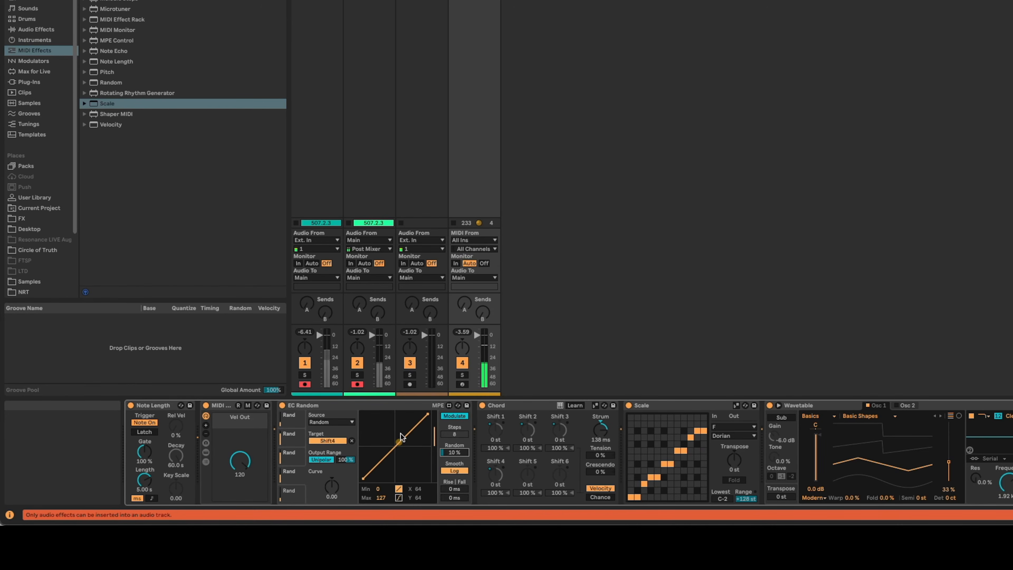
# Set Chord's Strum to 204 ms and Note Length's Length to 6.15 s.
pyautogui.click(600, 432)
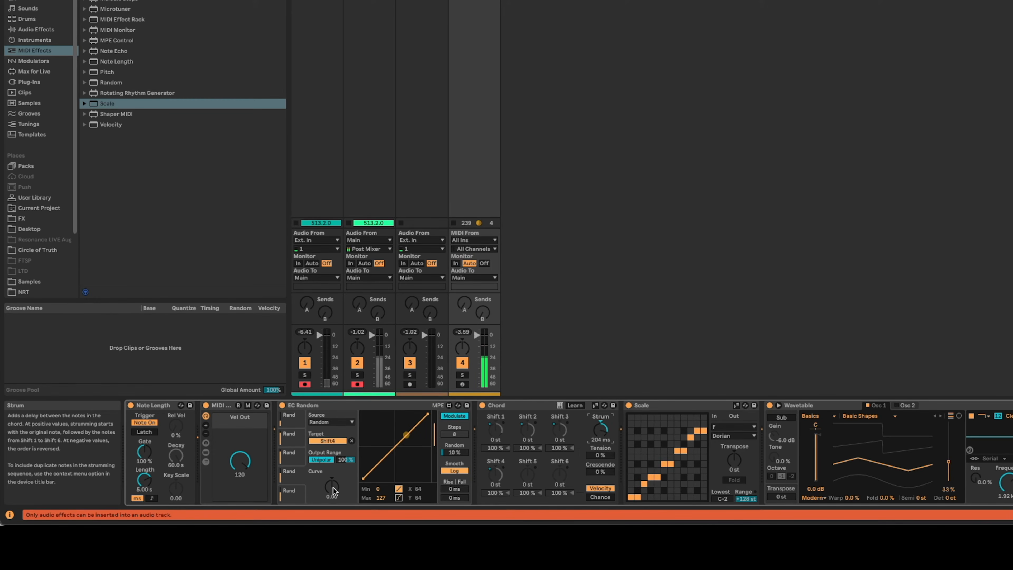
pyautogui.moveTo(144, 480); pyautogui.dragTo(144, 471)
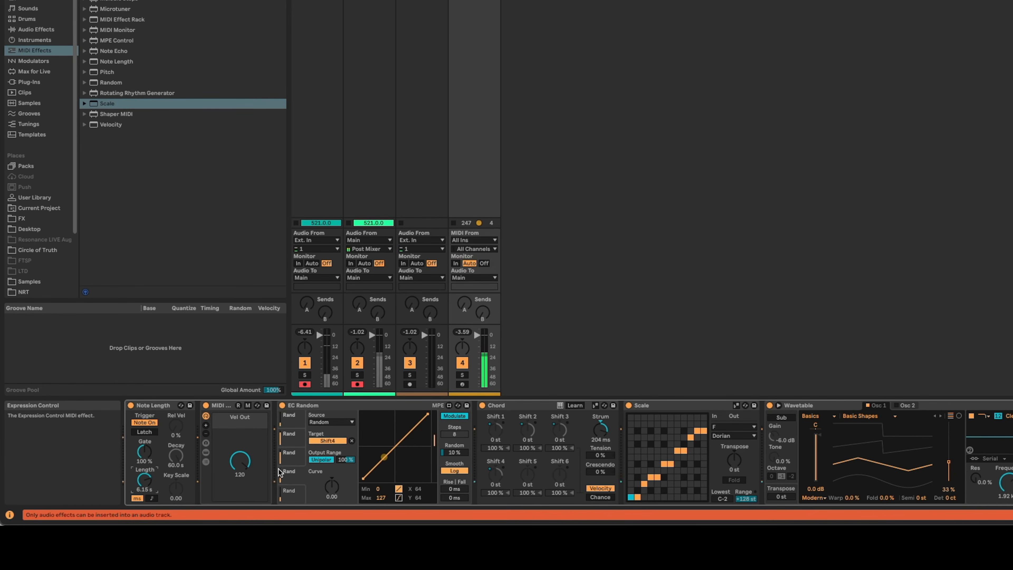
# Map EC Random's fifth slot to Chord's Shift 5 with a 100% output range and 10% Random amount.
pyautogui.click(292, 495)
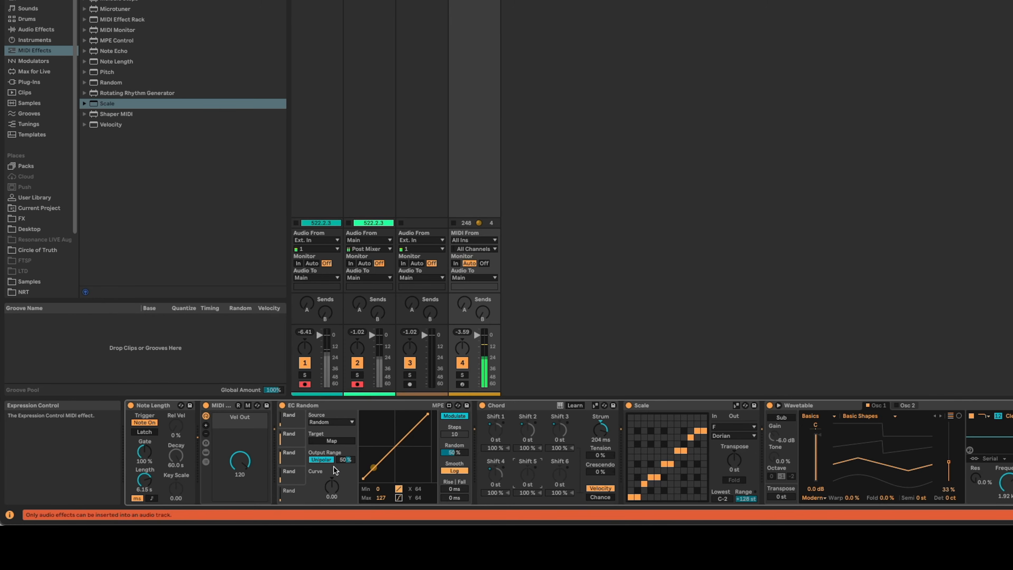
pyautogui.click(527, 474)
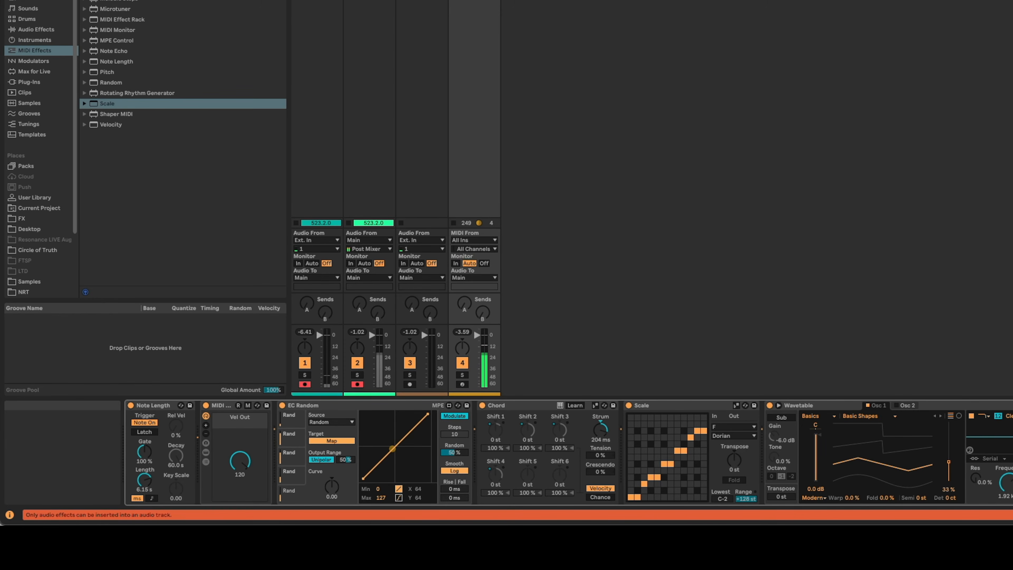
pyautogui.moveTo(345, 460); pyautogui.dragTo(345, 419)
pyautogui.click(458, 453)
pyautogui.write('10')
pyautogui.press('Return')
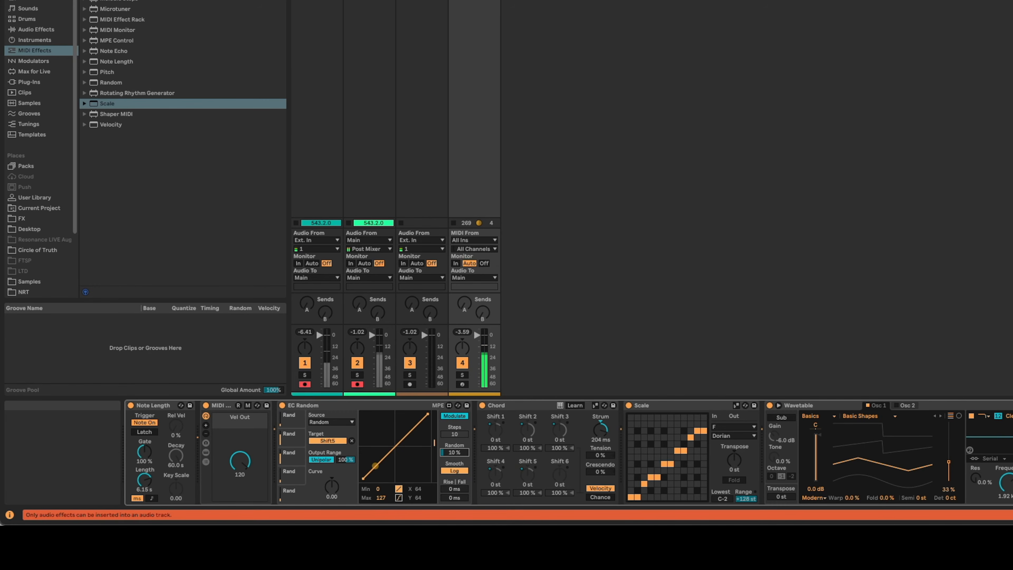
# Insert a second EC Random preset between the first EC Random and Chord.
pyautogui.moveTo(121, 57); pyautogui.dragTo(629, 460)
pyautogui.moveTo(660, 405); pyautogui.dragTo(483, 411)
pyautogui.click(489, 421)
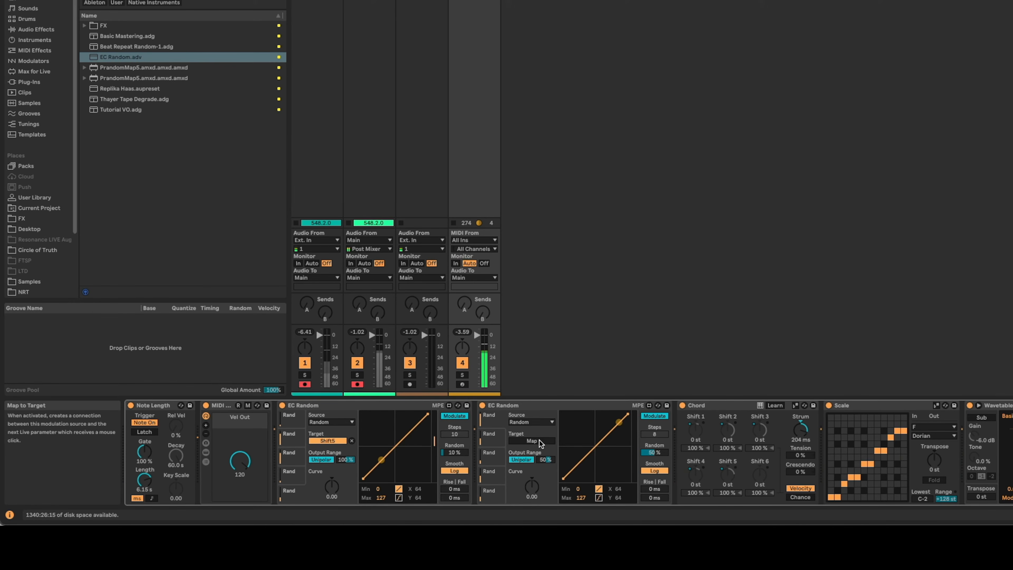
# Set the velocity of all six Chord shifts to 10%.
pyautogui.click(694, 449)
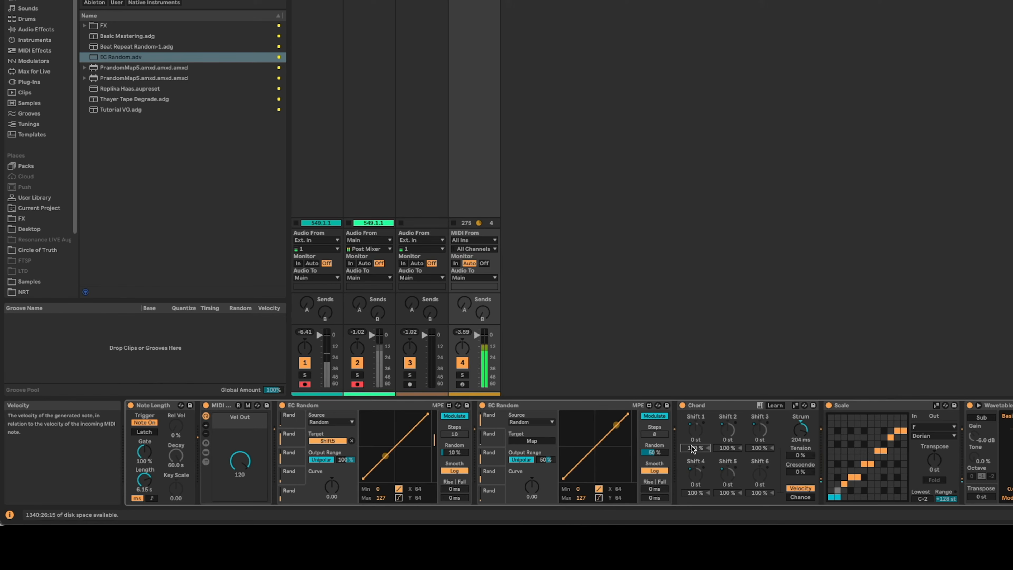
pyautogui.write('10')
pyautogui.click(727, 448)
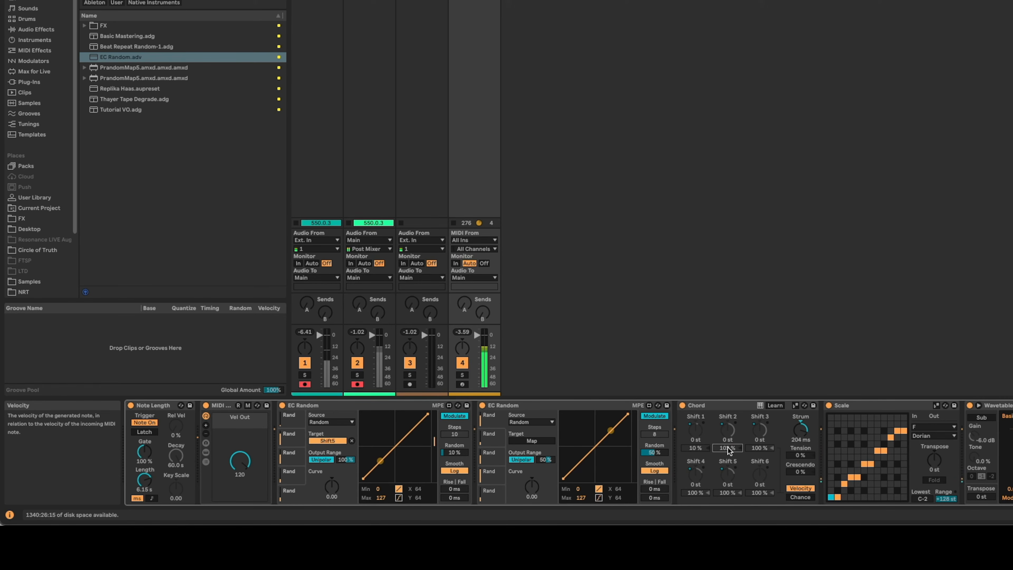
pyautogui.write('10')
pyautogui.click(760, 448)
pyautogui.write('10')
pyautogui.click(702, 494)
pyautogui.write('10')
pyautogui.click(727, 494)
pyautogui.write('10')
pyautogui.click(759, 493)
pyautogui.write('10')
pyautogui.press('Return')
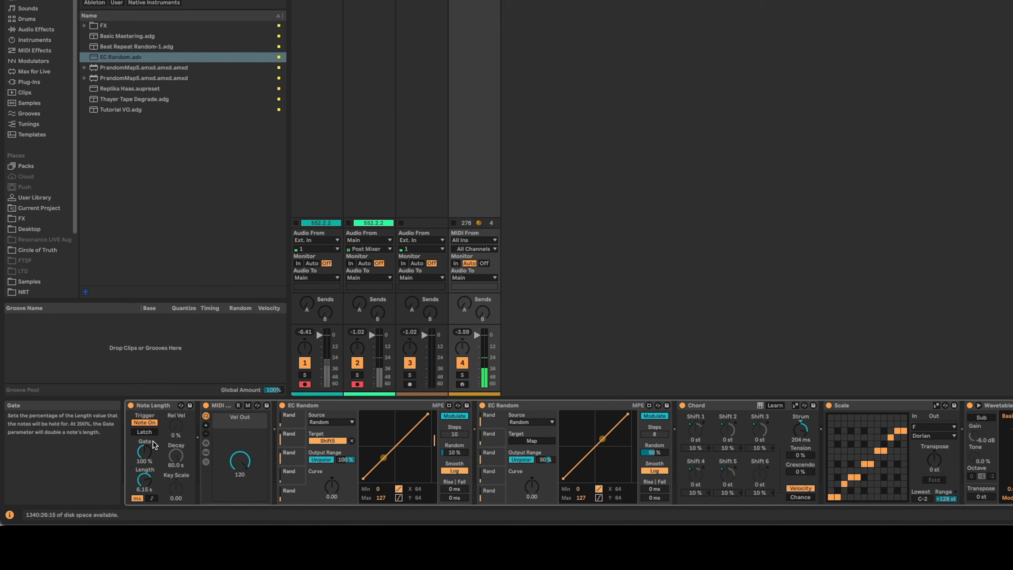
# Deactivate the Vel Out rack and map the second EC Random's first slot to Shift 1's velocity, with 100% output range and 10% Random.
pyautogui.click(223, 408)
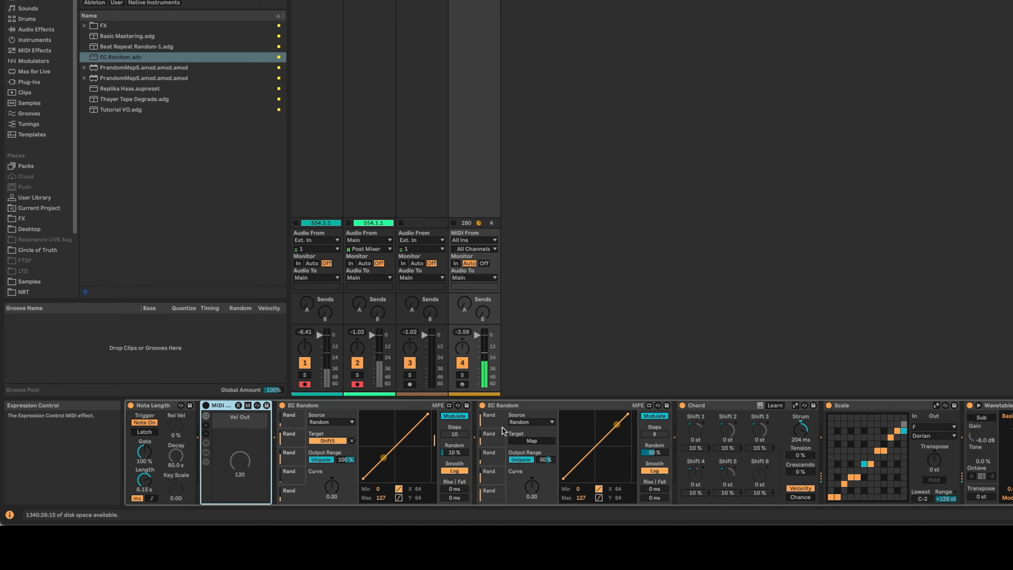
pyautogui.click(537, 441)
pyautogui.click(695, 447)
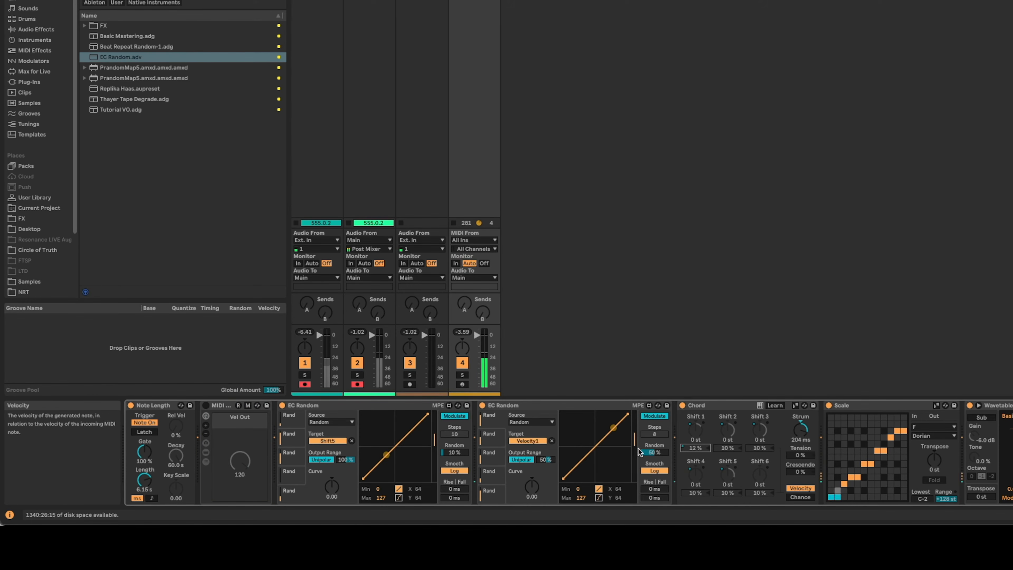
pyautogui.moveTo(547, 459); pyautogui.dragTo(547, 437)
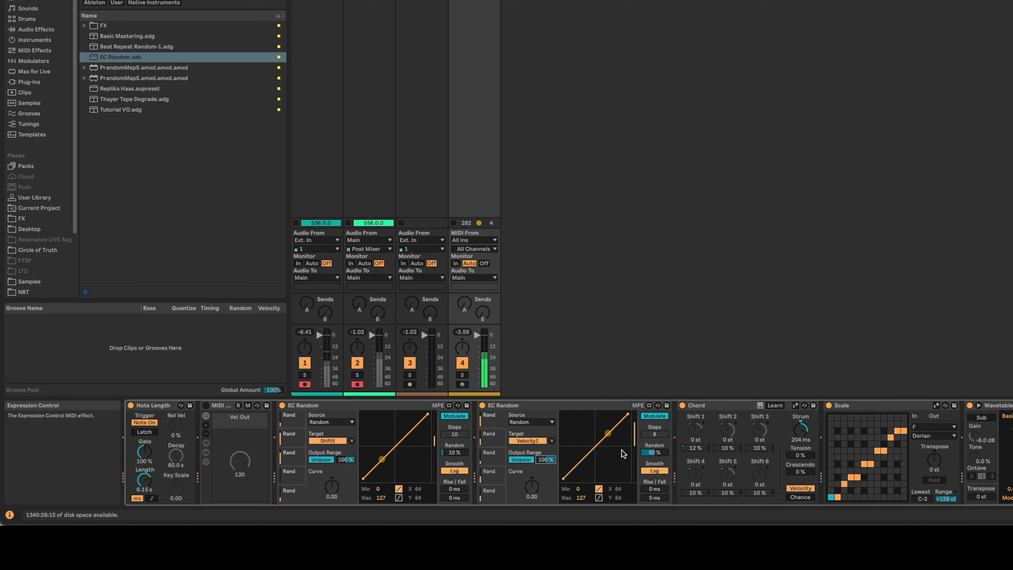
pyautogui.click(661, 454)
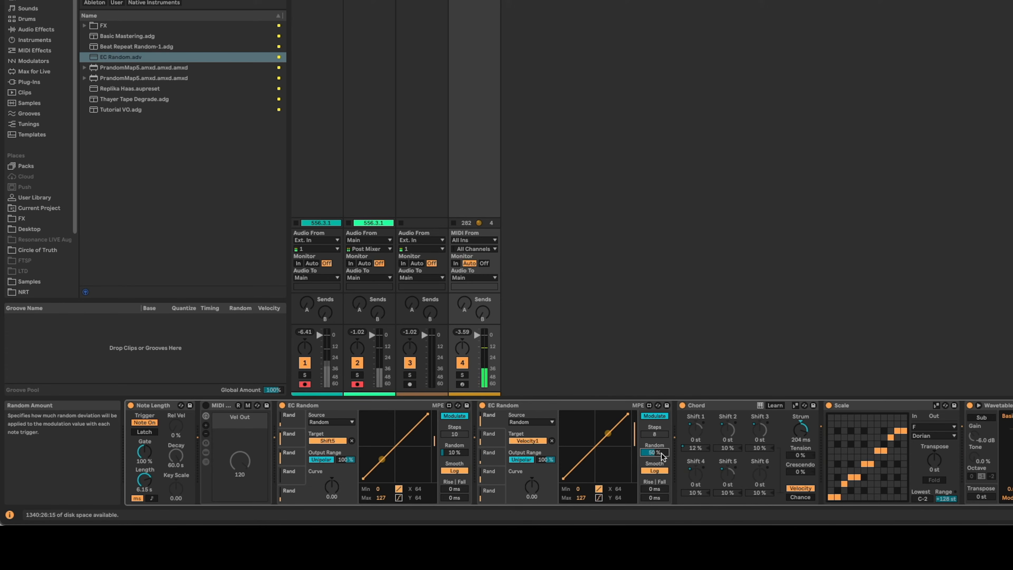
# Map the second EC Random's remaining slots to the other Chord shifts' velocities, including Velocity 4, with 100% output range.
pyautogui.click(552, 440)
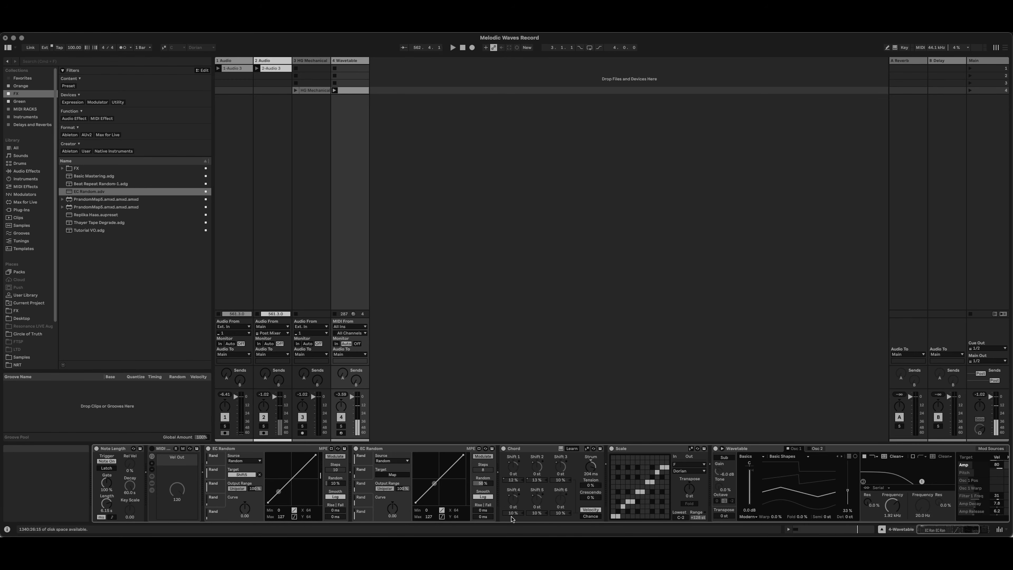
pyautogui.click(393, 474)
pyautogui.click(513, 513)
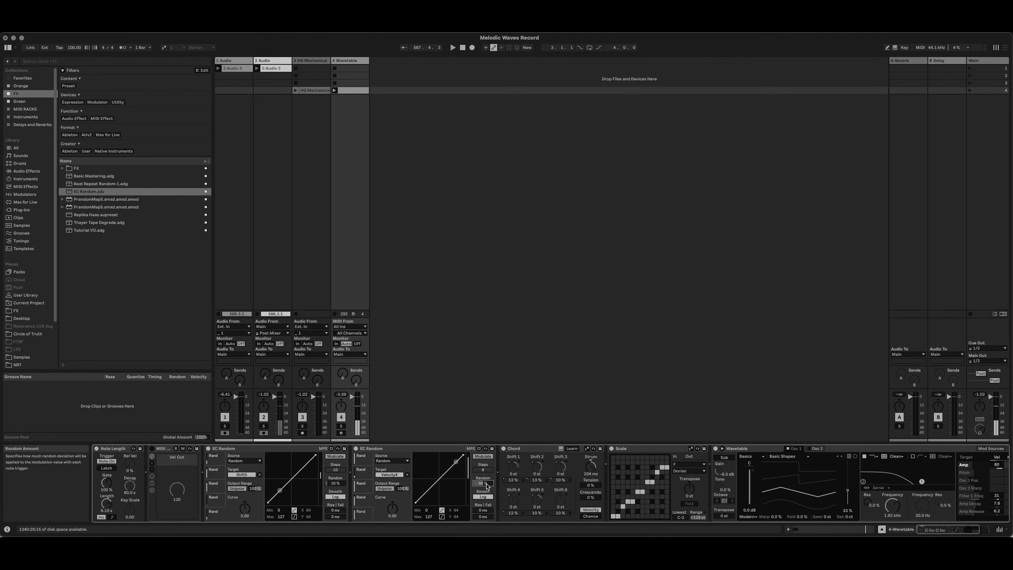
pyautogui.click(541, 449)
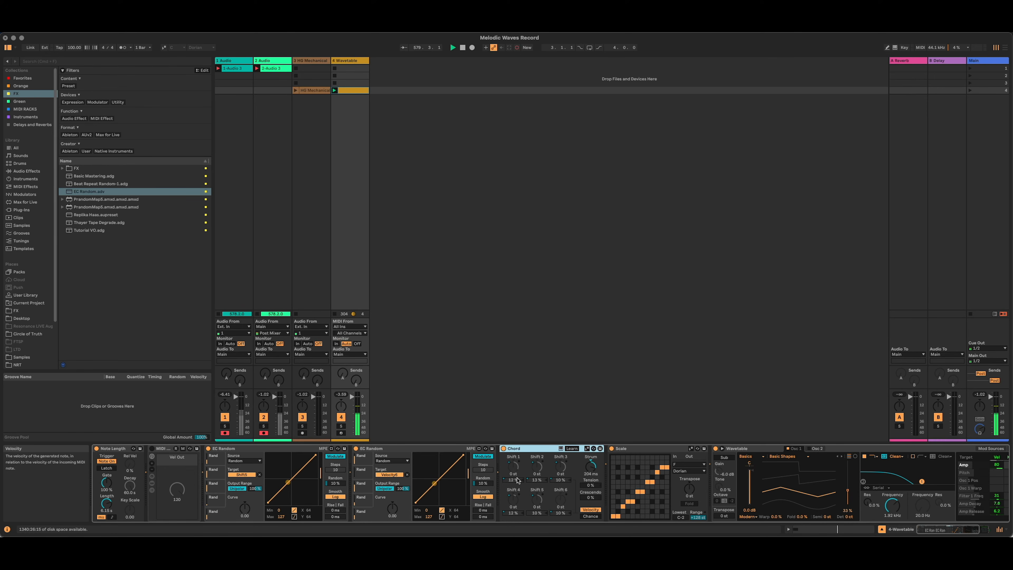
pyautogui.click(367, 459)
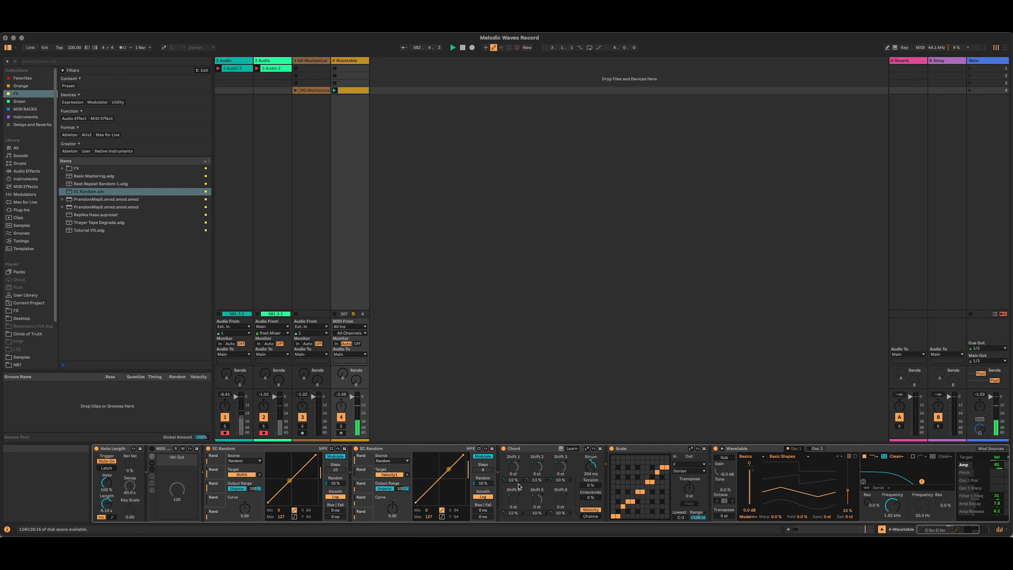
# Fold the Chord device and both EC Random devices in the device chain.
pyautogui.doubleClick(526, 450)
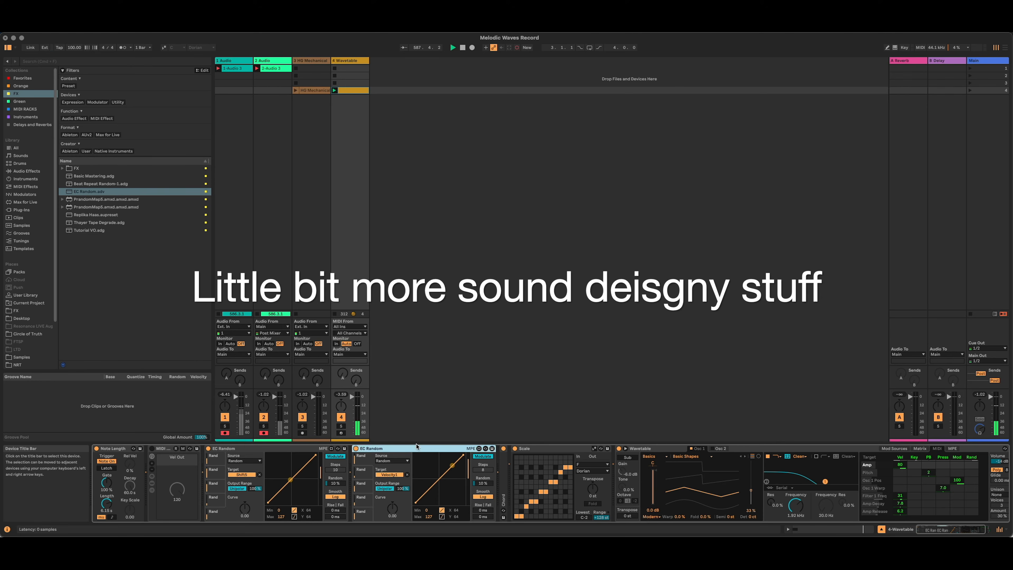
pyautogui.doubleClick(287, 448)
pyautogui.doubleClick(287, 448)
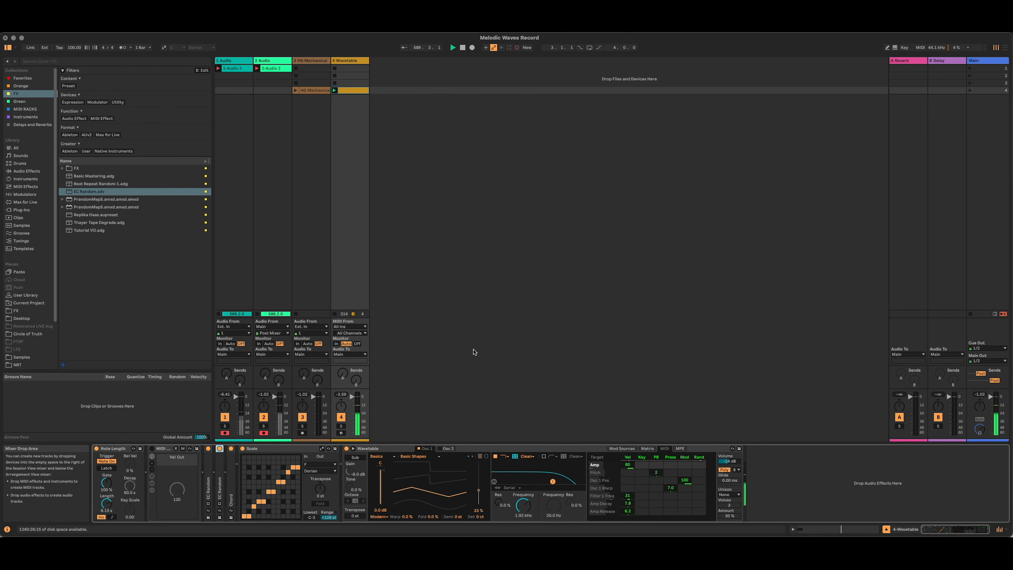
# Add the Shaper MIDI modulator at the start of the device chain, before Note Length.
pyautogui.click(74, 215)
pyautogui.click(41, 187)
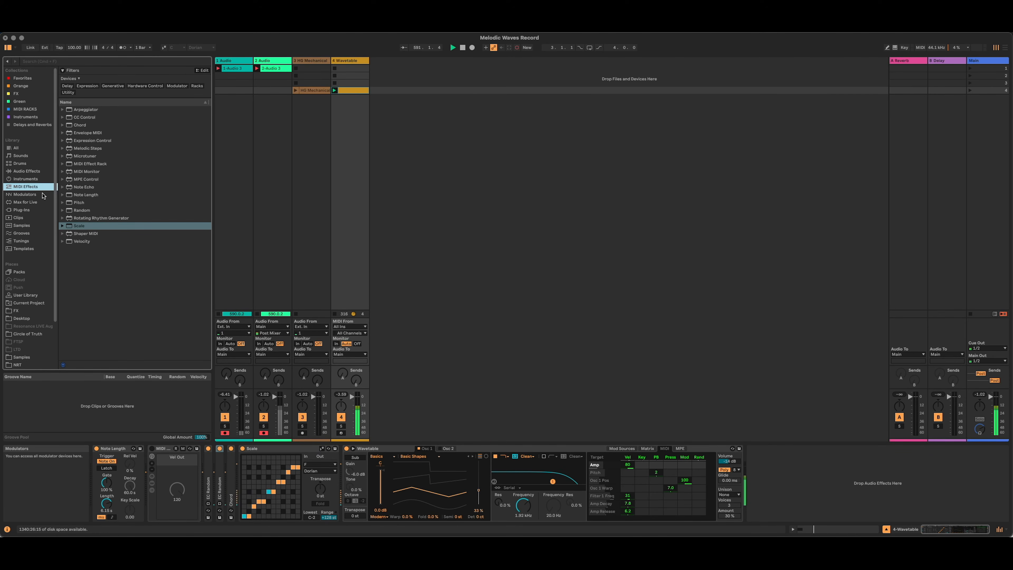
pyautogui.click(42, 194)
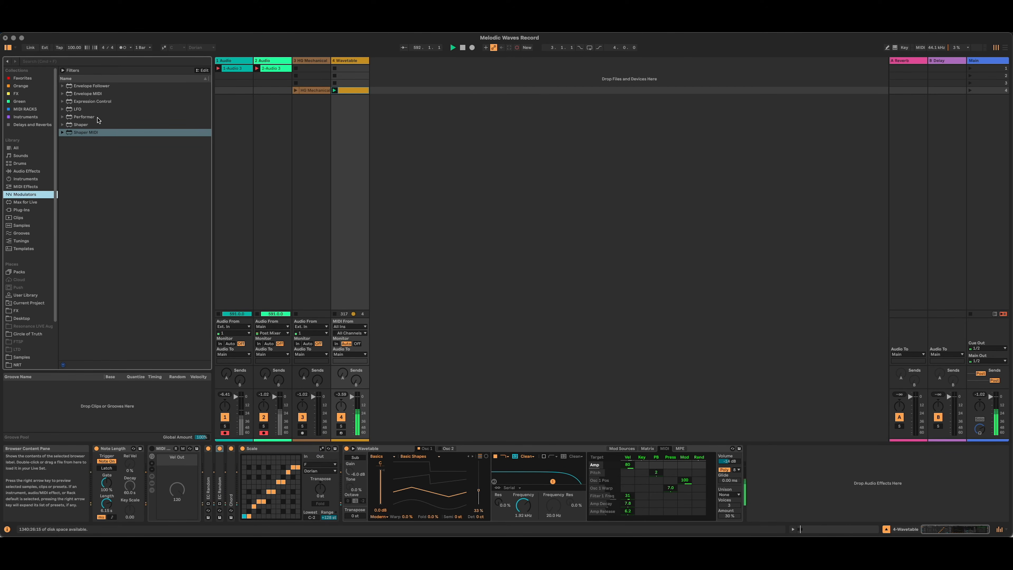
pyautogui.moveTo(87, 133); pyautogui.dragTo(103, 293)
pyautogui.moveTo(91, 464); pyautogui.dragTo(93, 463)
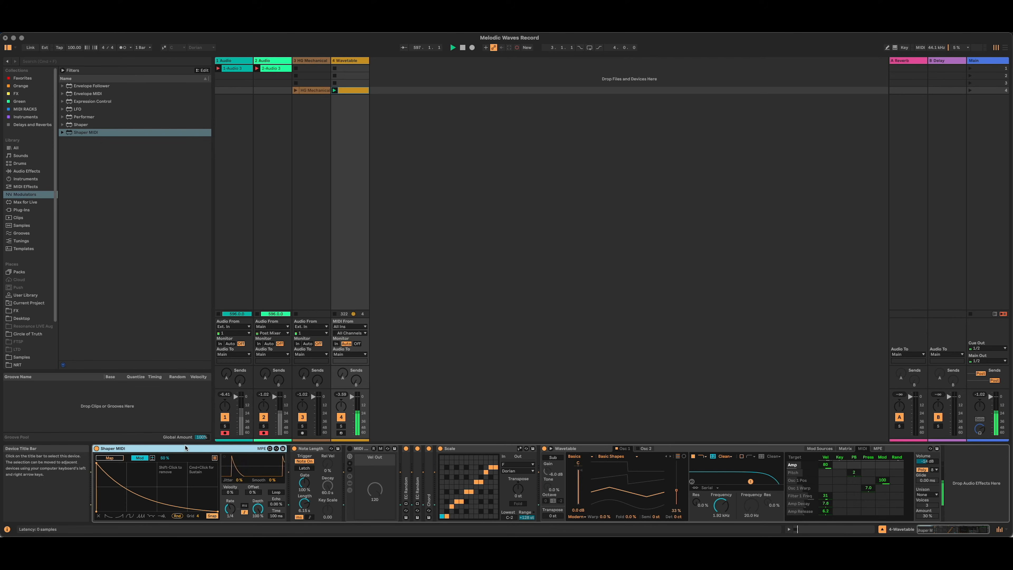
# Fold the Wavetable device and add Hybrid Reverb after it.
pyautogui.click(353, 91)
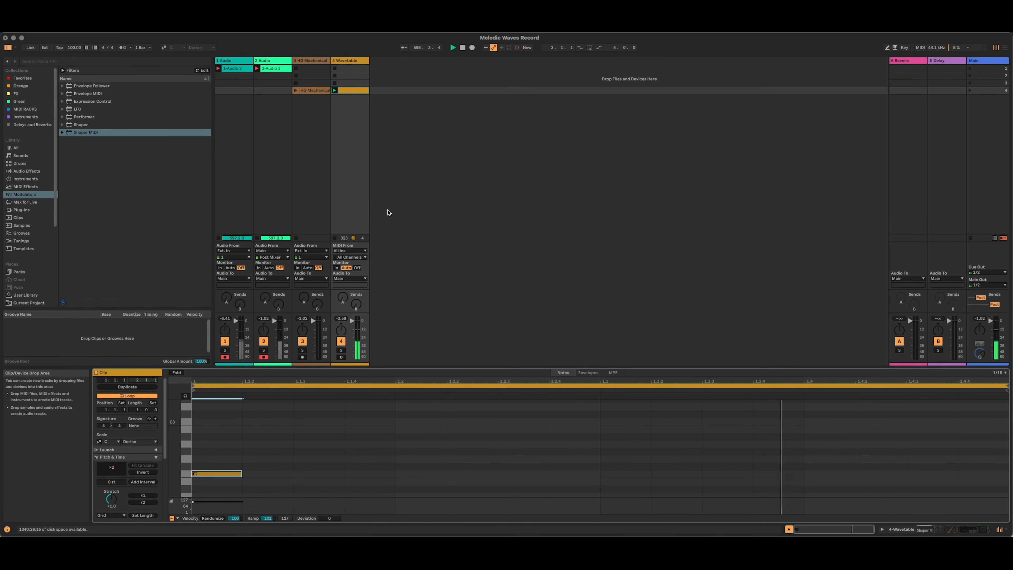
pyautogui.hotkey('shift', 'Tab')
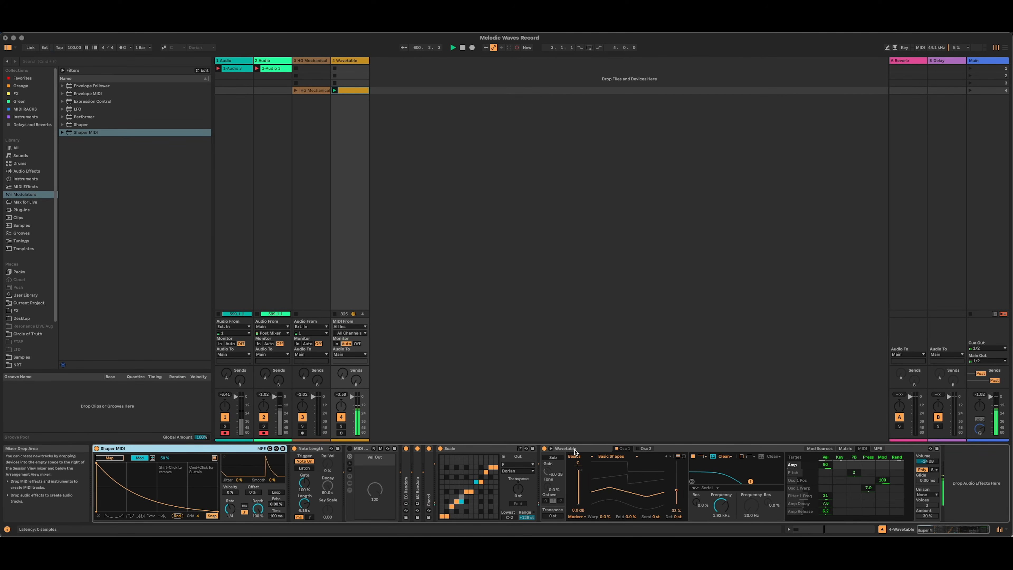
pyautogui.doubleClick(574, 448)
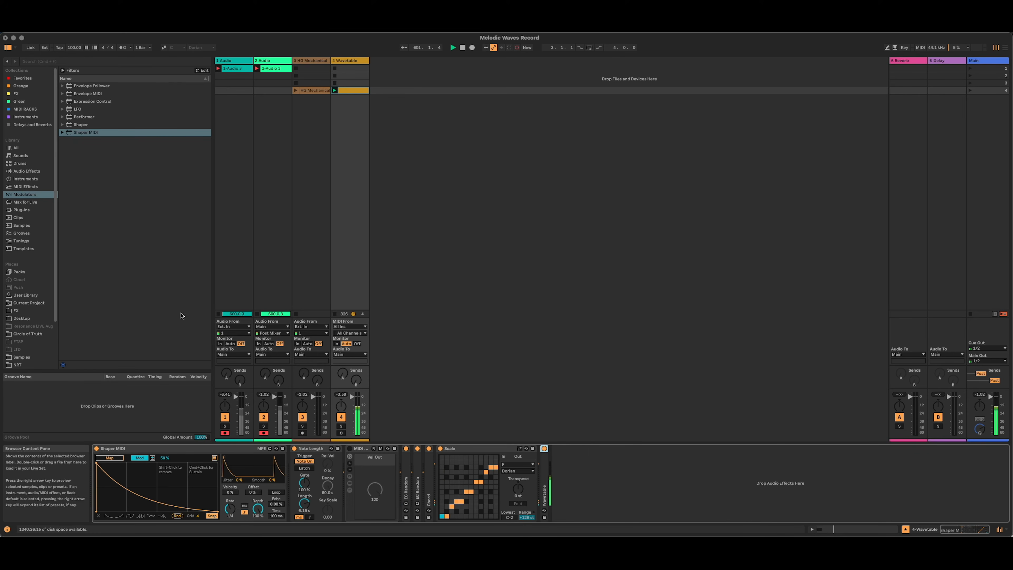
pyautogui.click(45, 172)
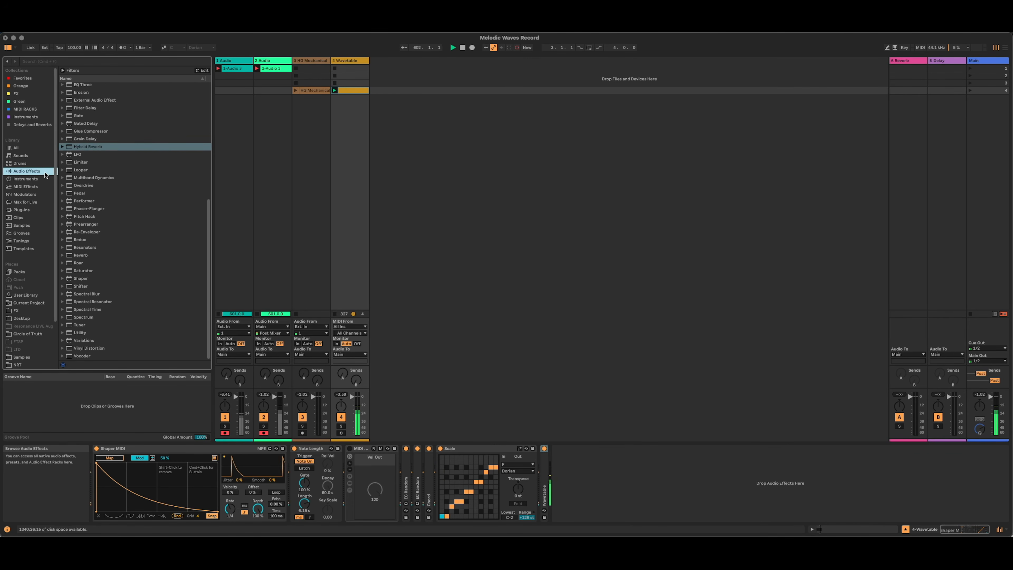
pyautogui.click(120, 140)
pyautogui.click(119, 156)
pyautogui.click(90, 146)
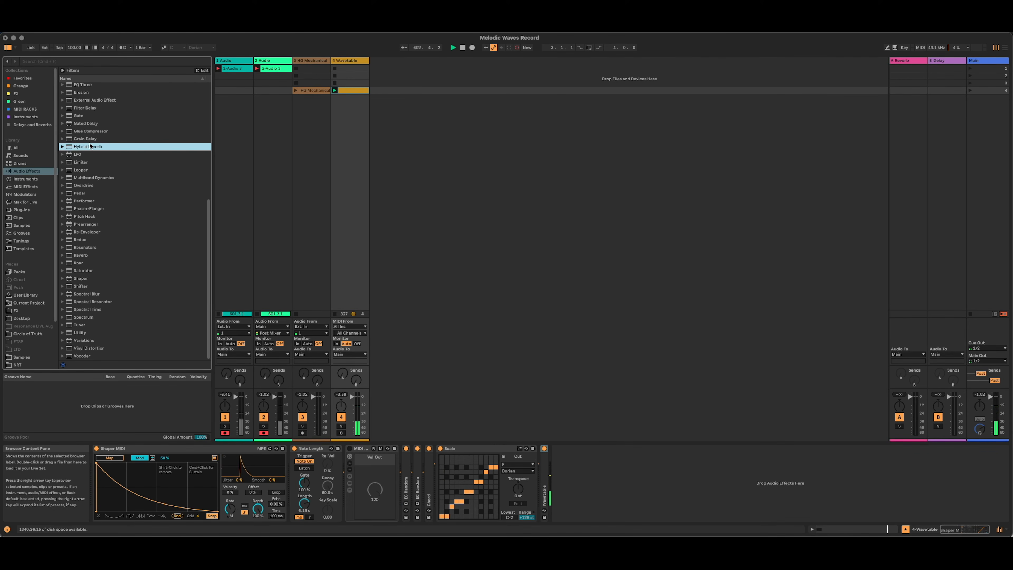
pyautogui.moveTo(91, 148); pyautogui.dragTo(580, 492)
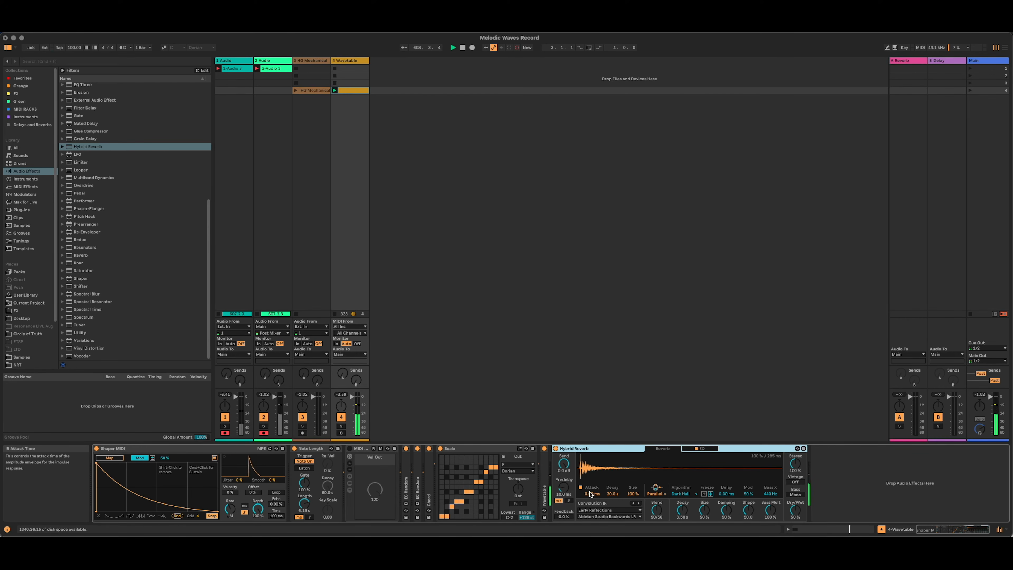
# Map Shaper MIDI to Hybrid Reverb's Dry/Wet in Mod mode at -100%, and bend the shaper curve upward into a convex decay.
pyautogui.click(120, 460)
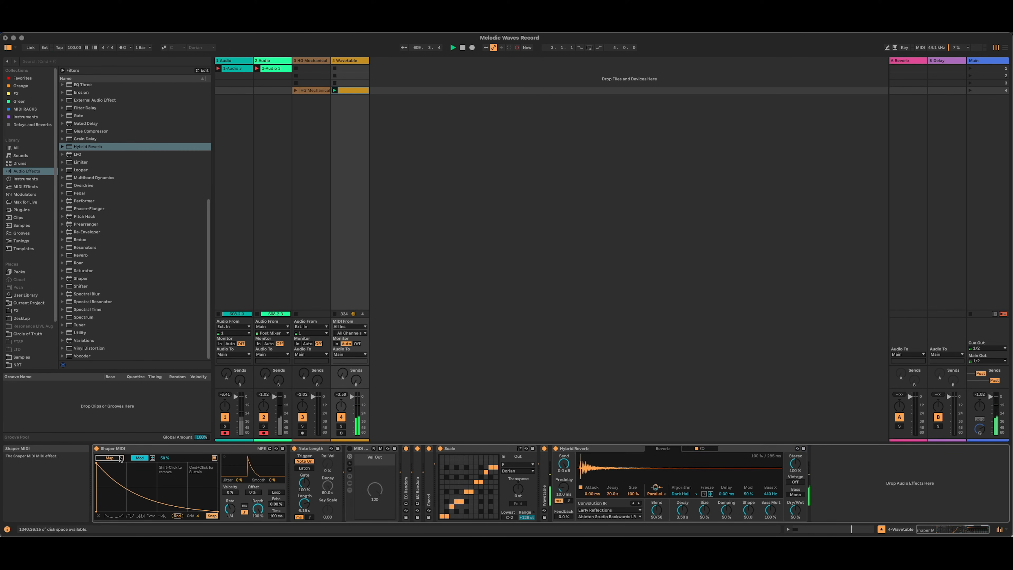
pyautogui.click(795, 511)
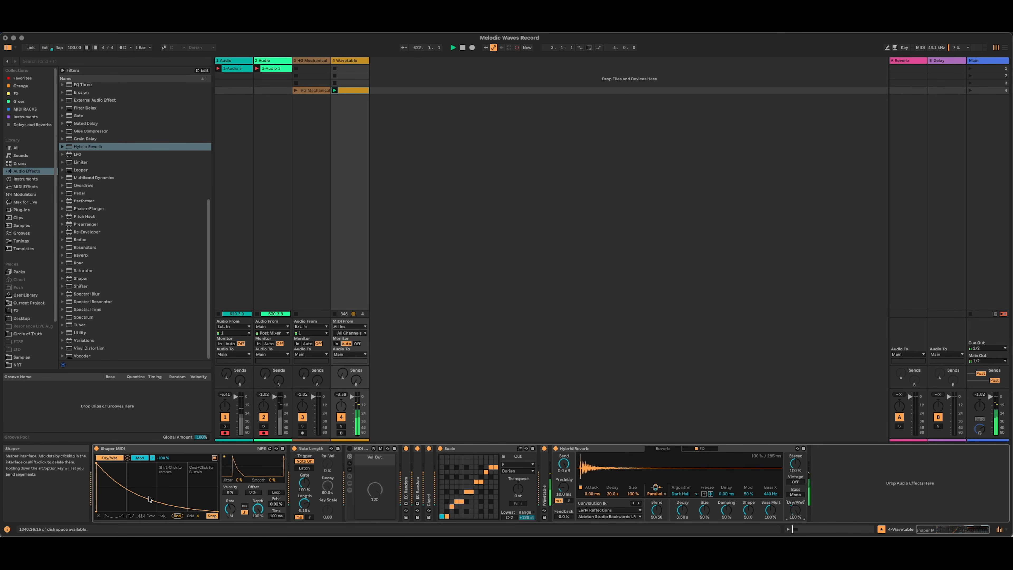
pyautogui.moveTo(149, 499); pyautogui.dragTo(150, 469)
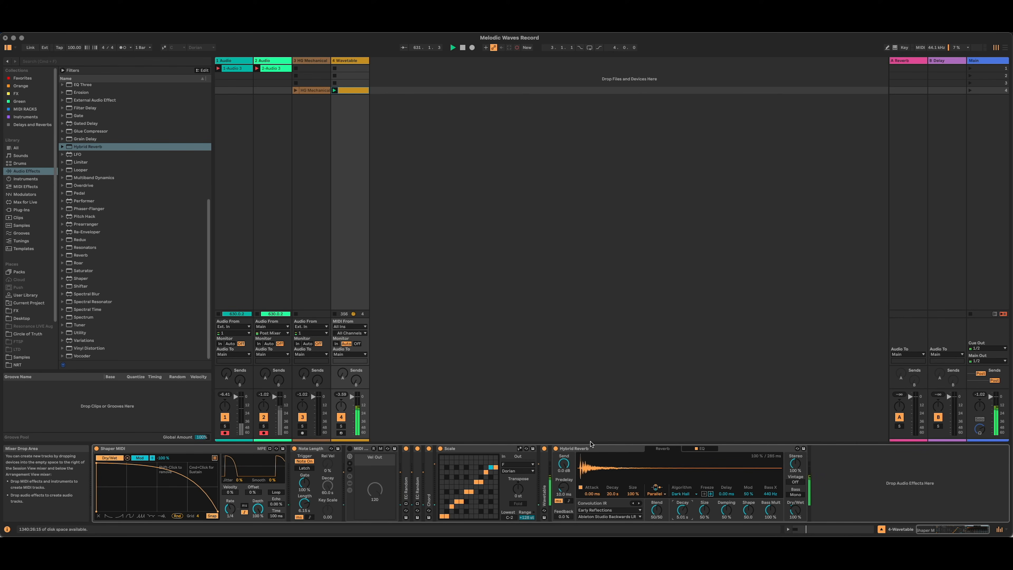
# Unfold Wavetable and assign LFO 1 to Osc 1 Pitch with an amount of 3 in the modulation matrix.
pyautogui.doubleClick(545, 481)
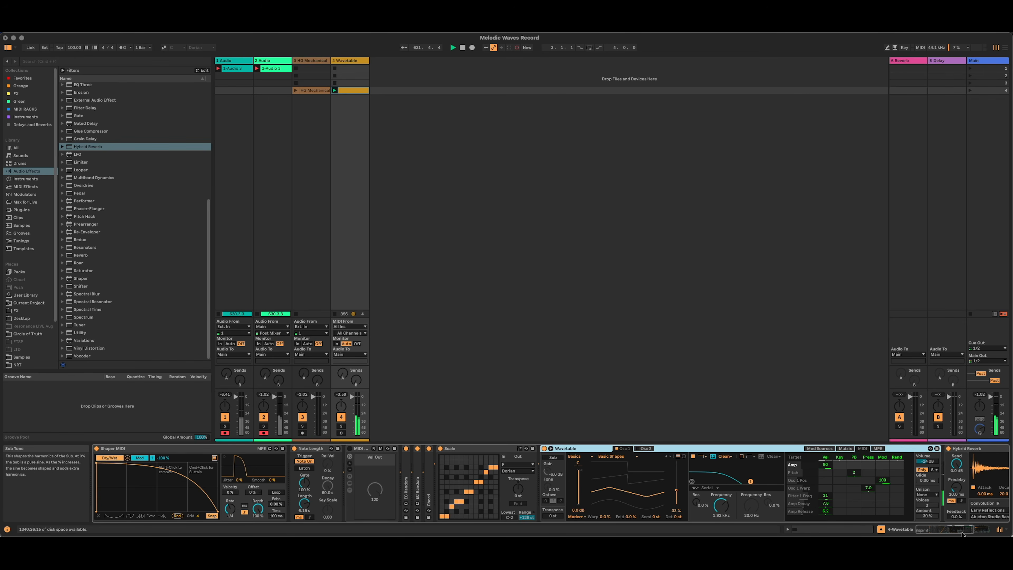
pyautogui.click(958, 532)
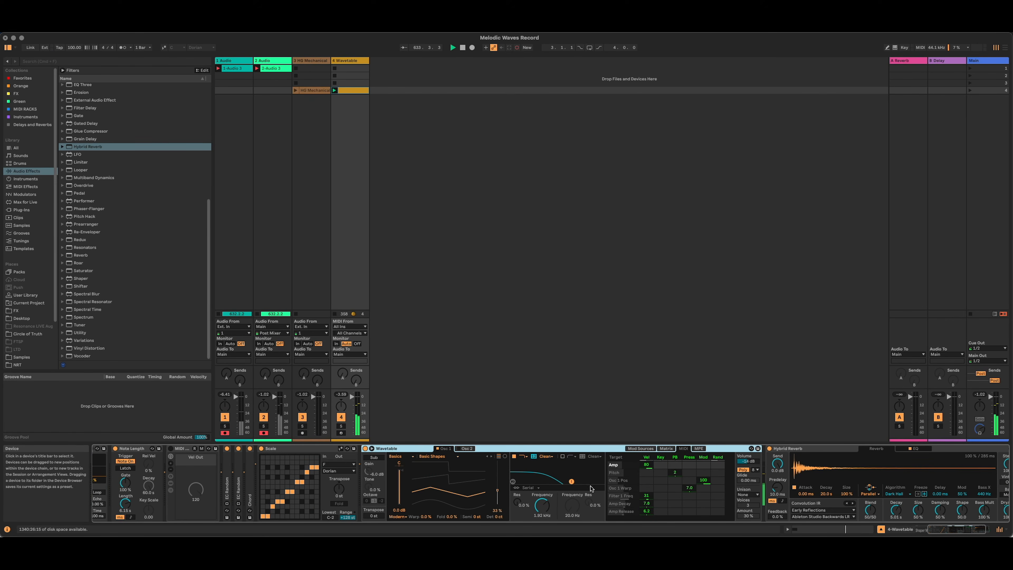
pyautogui.click(634, 449)
pyautogui.click(697, 457)
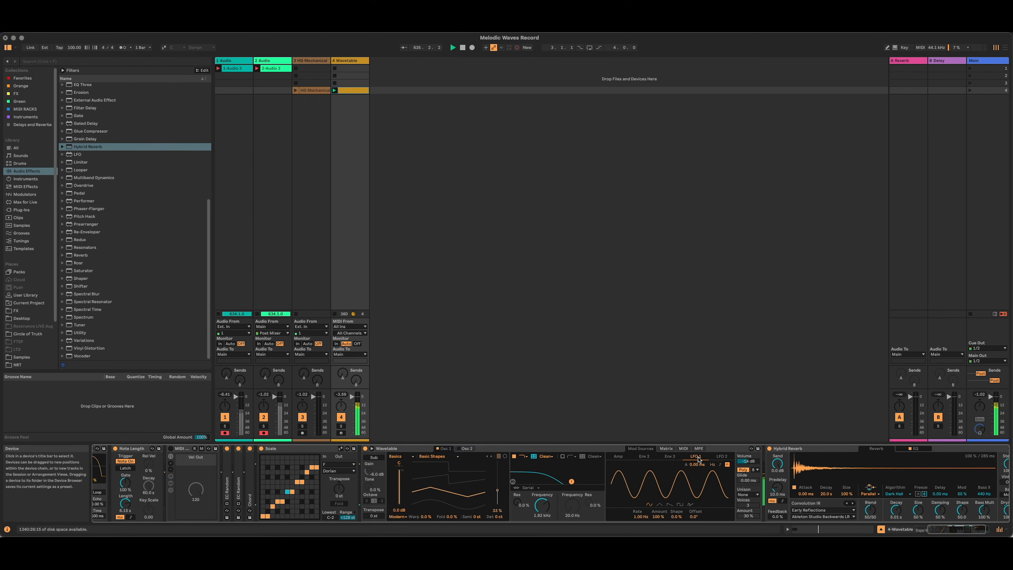
pyautogui.click(501, 517)
pyautogui.click(665, 449)
pyautogui.scroll(-2, 681, 483)
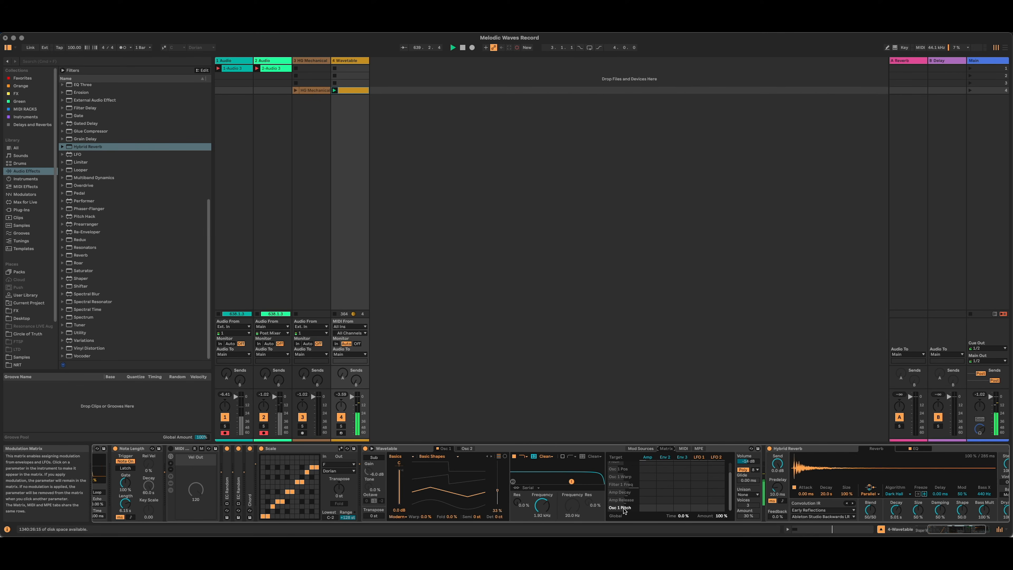
pyautogui.click(699, 508)
pyautogui.moveTo(700, 507); pyautogui.dragTo(699, 505)
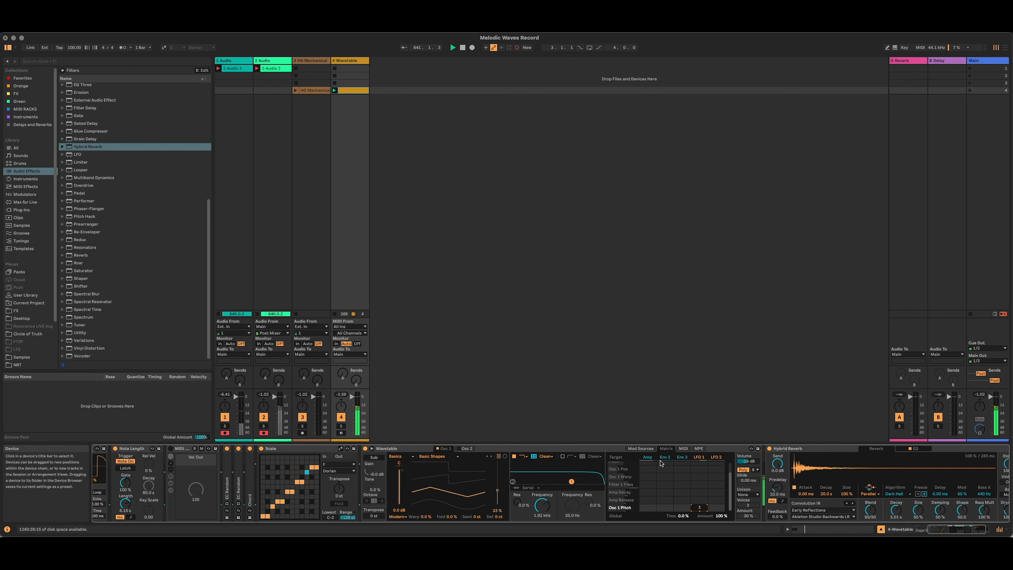
# Set the amount of Wavetable's LFO 1 to 7.0%.
pyautogui.click(641, 449)
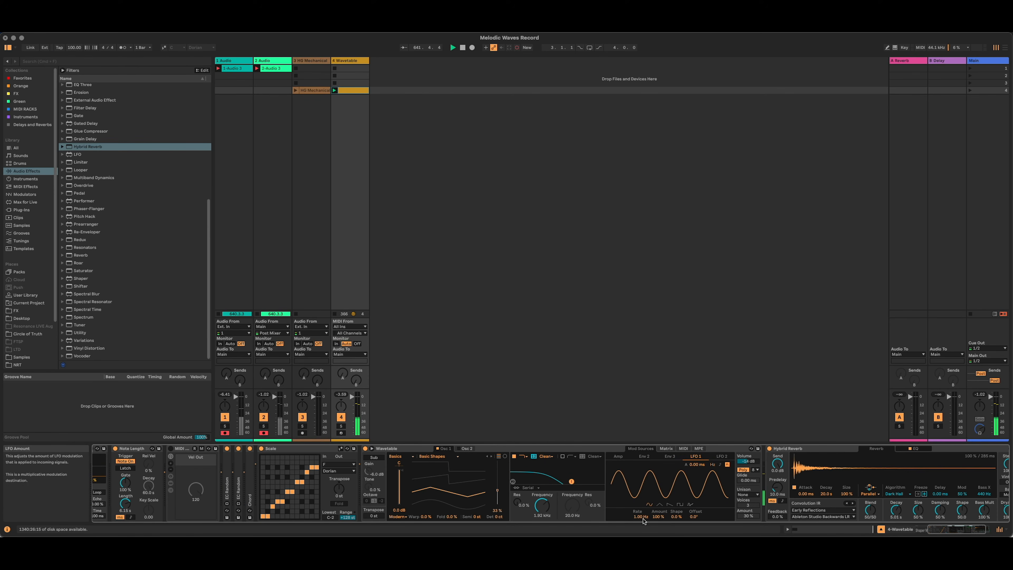
pyautogui.moveTo(658, 516); pyautogui.dragTo(658, 555)
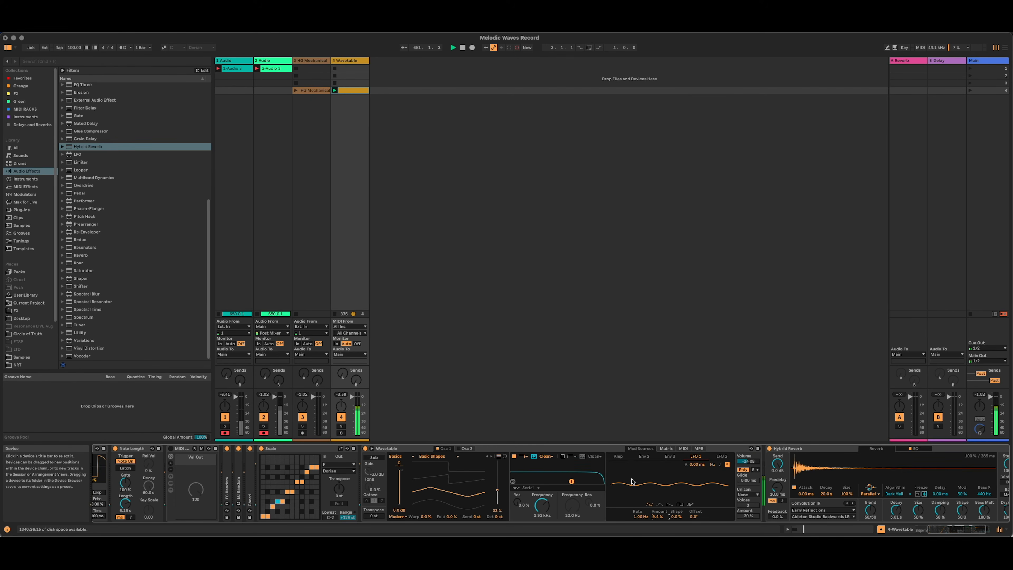
pyautogui.moveTo(657, 520); pyautogui.dragTo(658, 526)
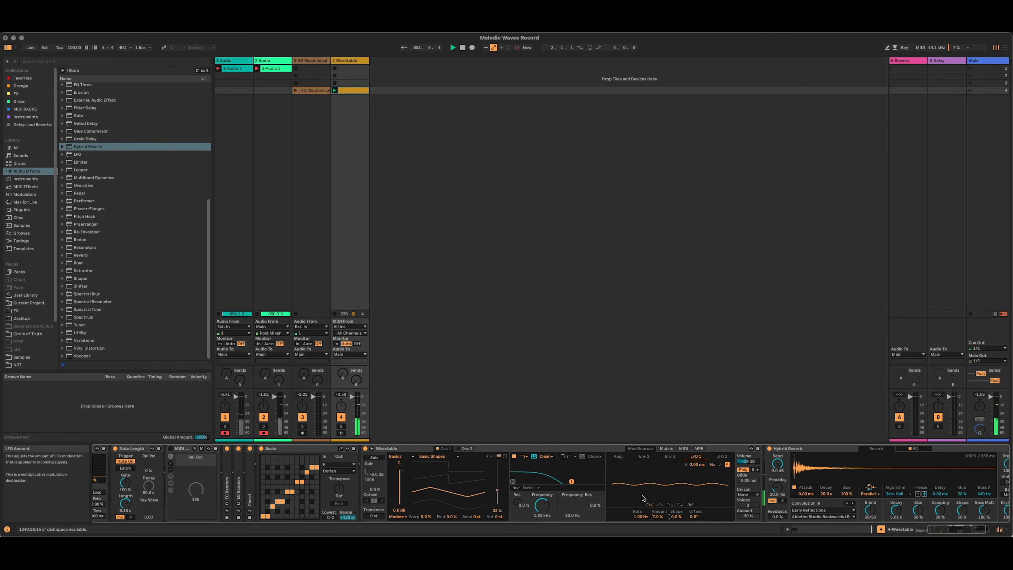
# Group Wavetable and Hybrid Reverb into an Instrument Rack and fold both devices.
pyautogui.click(528, 448)
pyautogui.keyDown('shift'); pyautogui.click(826, 448); pyautogui.keyUp('shift')
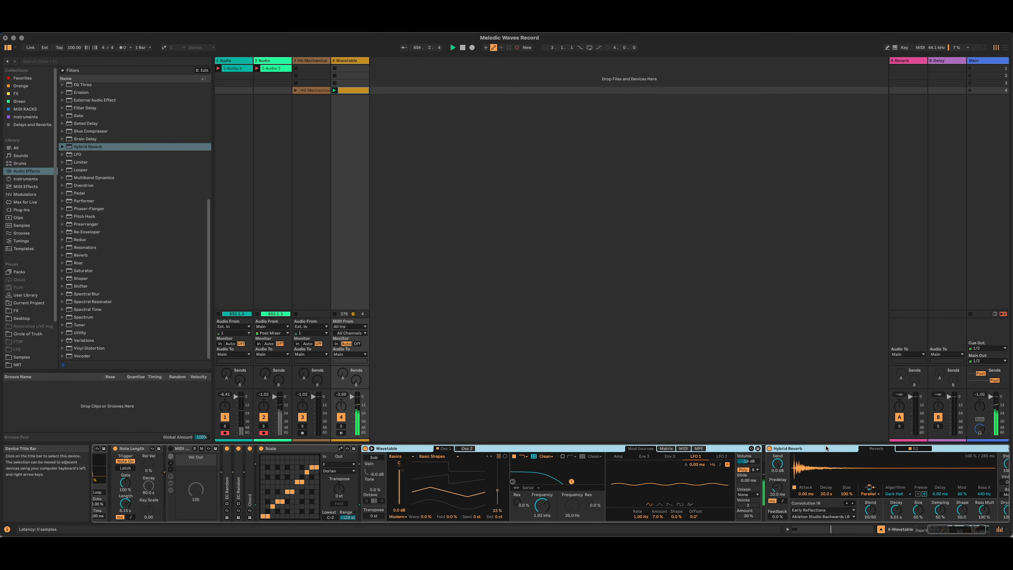
pyautogui.press('super+g')
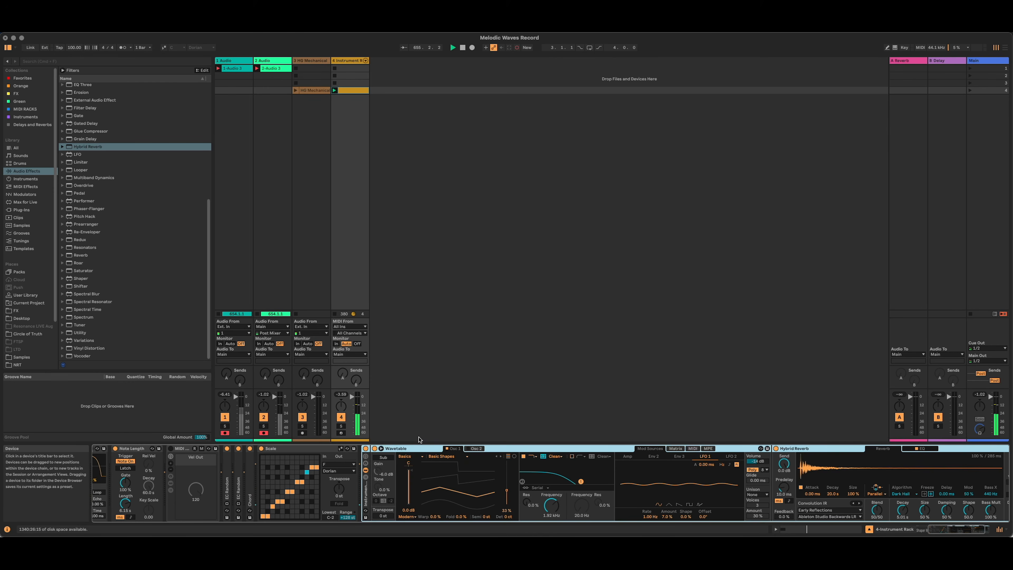
pyautogui.click(366, 456)
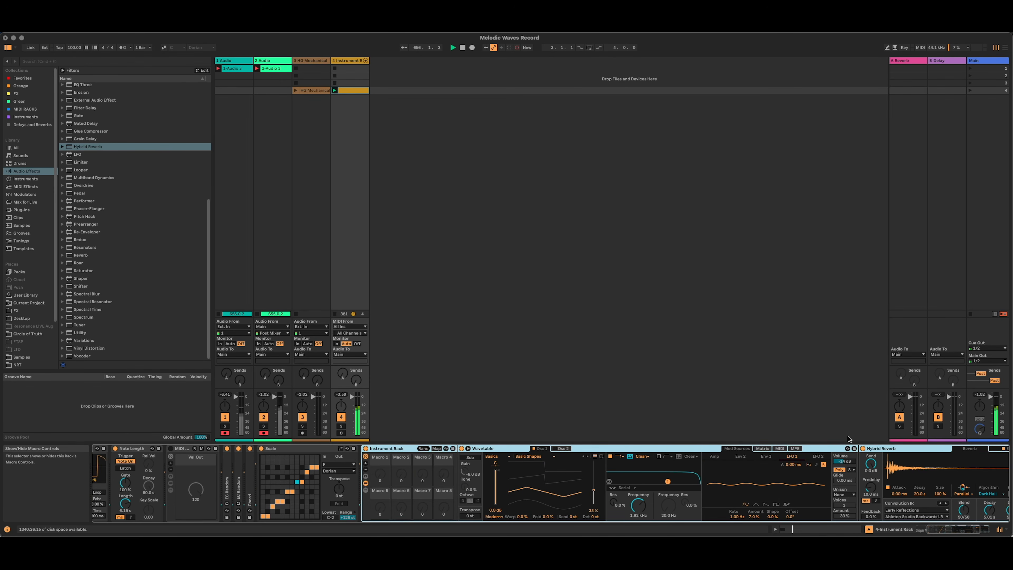
pyautogui.click(366, 457)
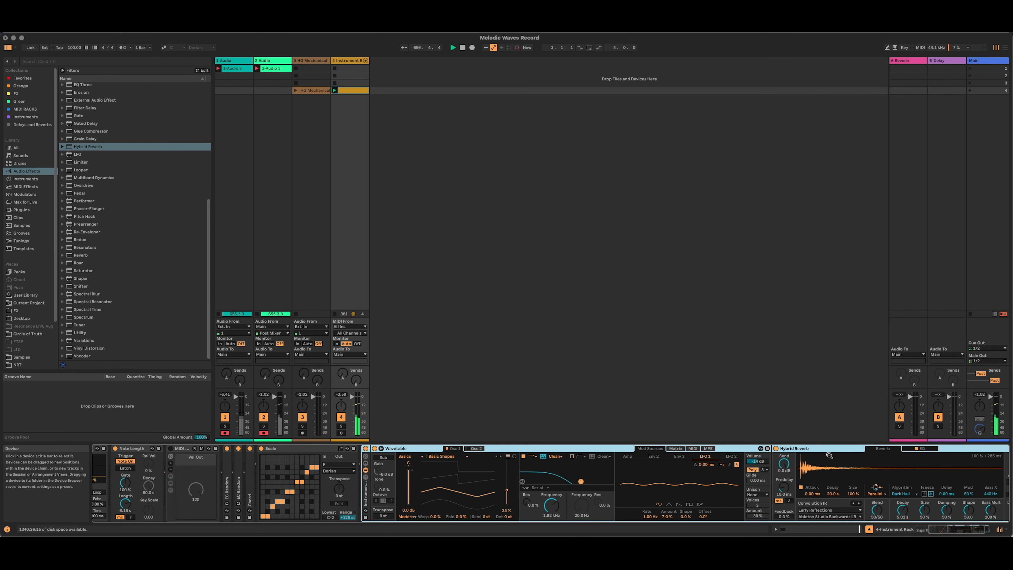
pyautogui.click(799, 449)
pyautogui.doubleClick(799, 449)
pyautogui.doubleClick(598, 449)
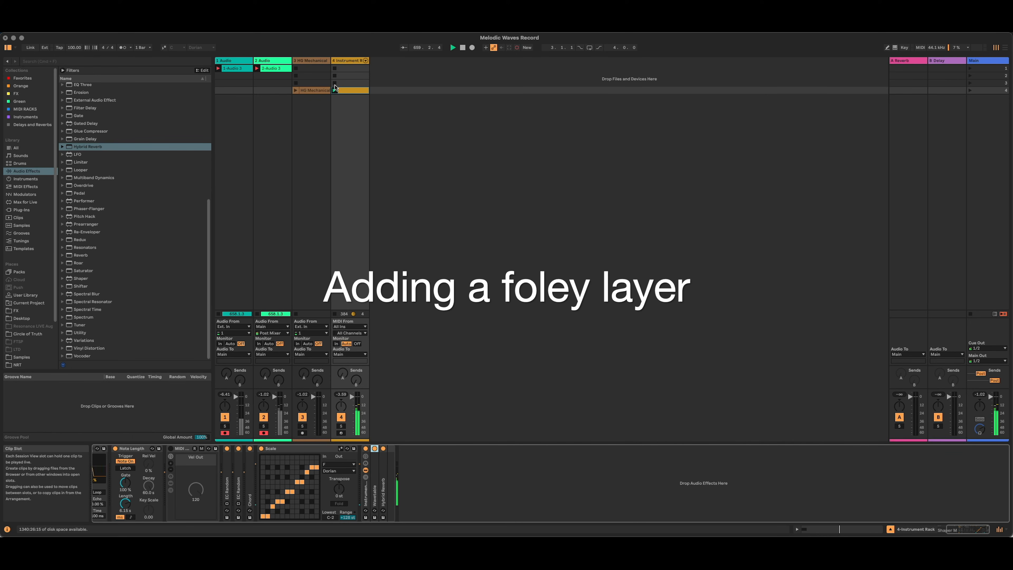
# Show the Instrument Rack's chain list and add the HG Mechanical clip to it as a second chain.
pyautogui.click(311, 90)
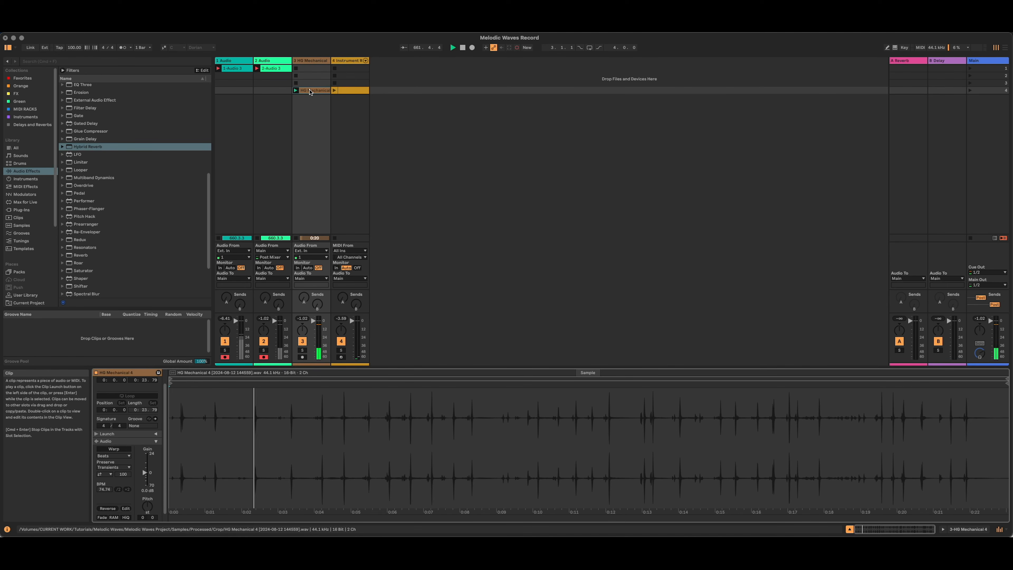
pyautogui.click(296, 83)
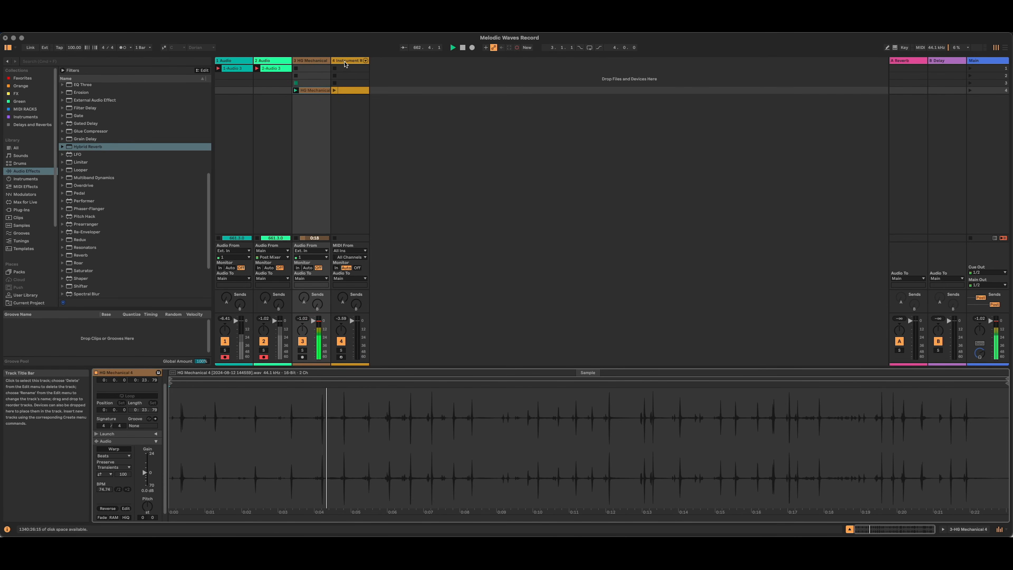
pyautogui.click(347, 61)
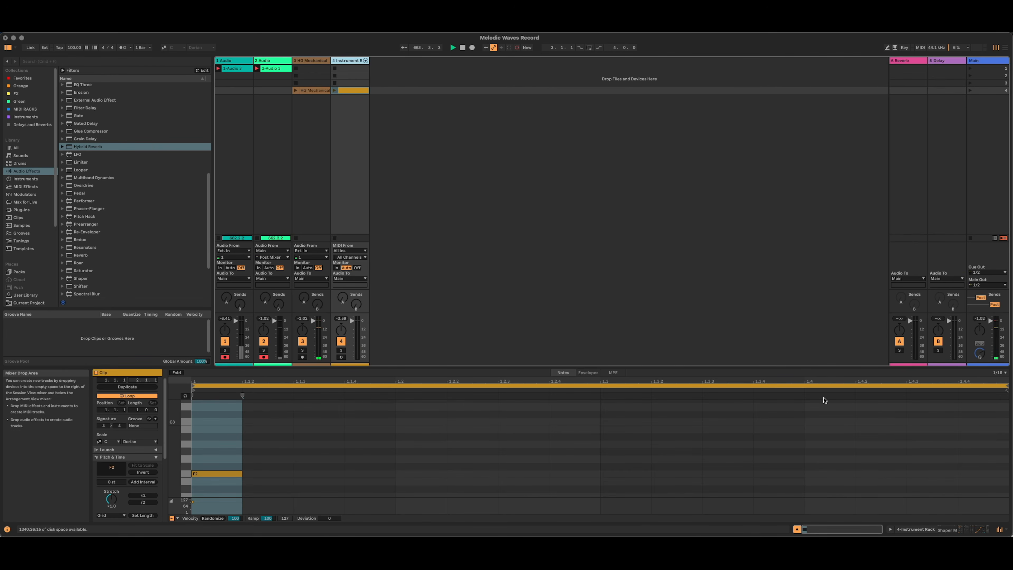
pyautogui.click(965, 529)
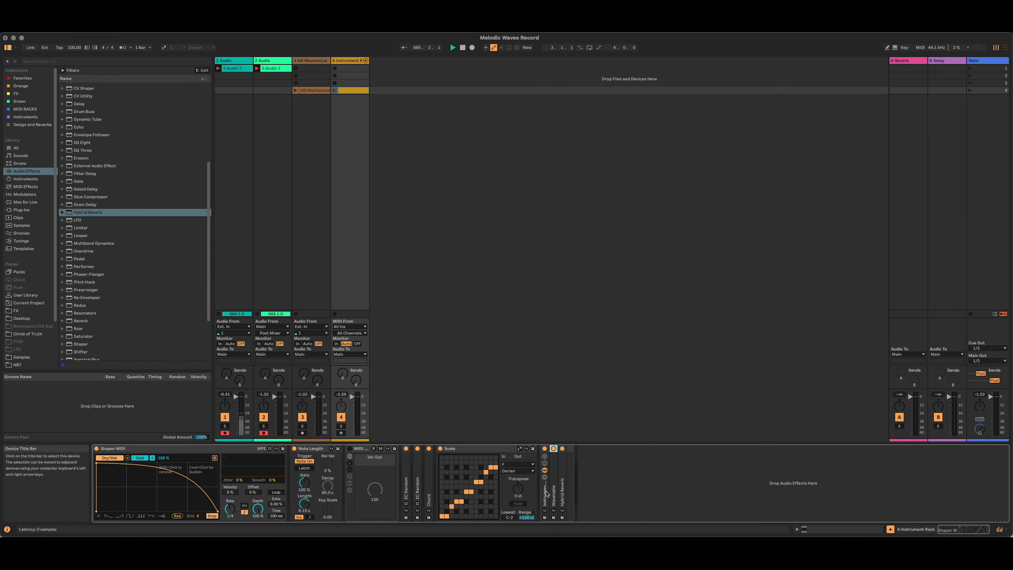
pyautogui.doubleClick(546, 494)
pyautogui.doubleClick(545, 493)
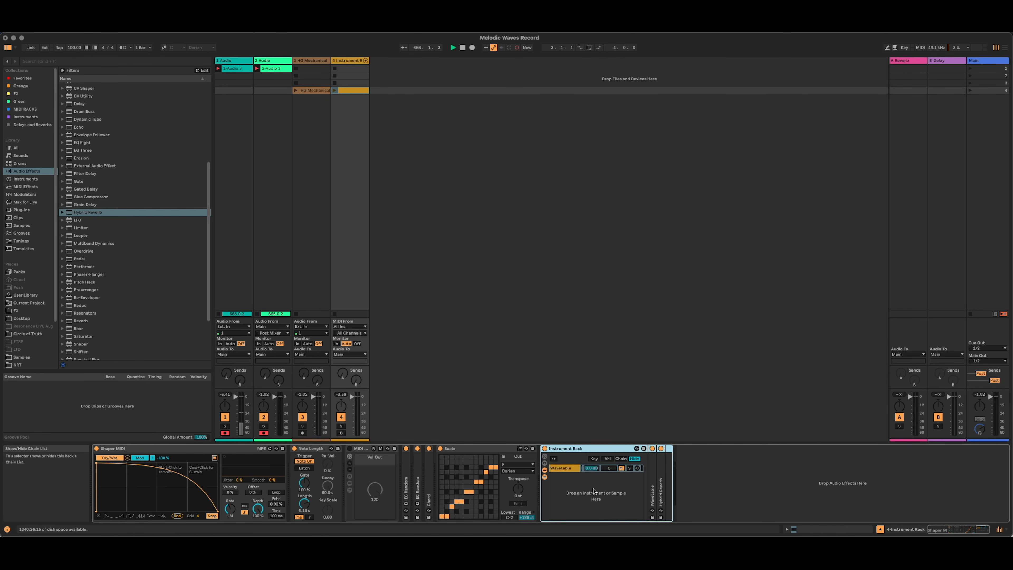
pyautogui.moveTo(313, 90); pyautogui.dragTo(574, 496)
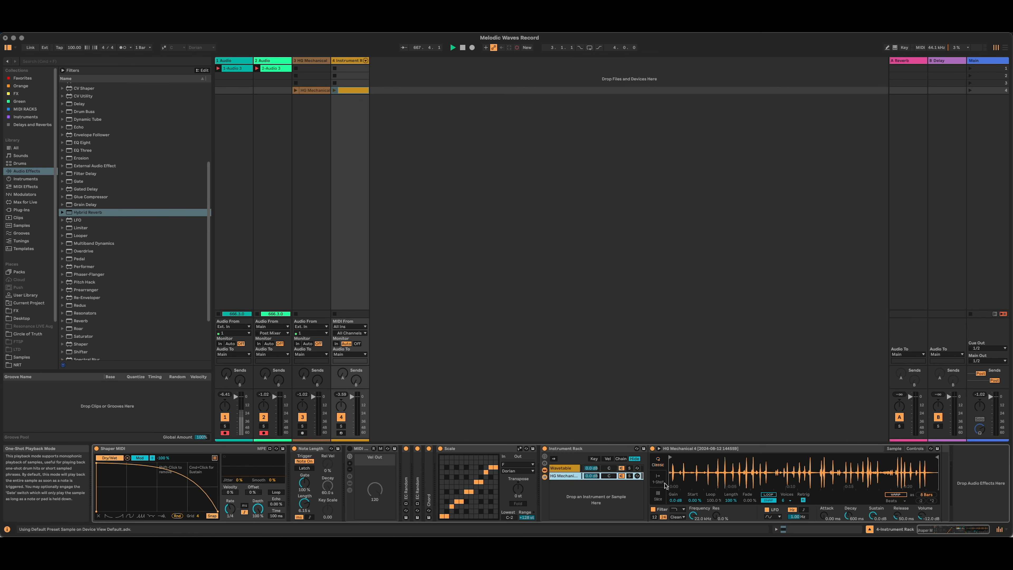
# Switch the HG Mechanical sample to Slice mode, moving its start point inward and lowering the transient slicing sensitivity.
pyautogui.click(659, 496)
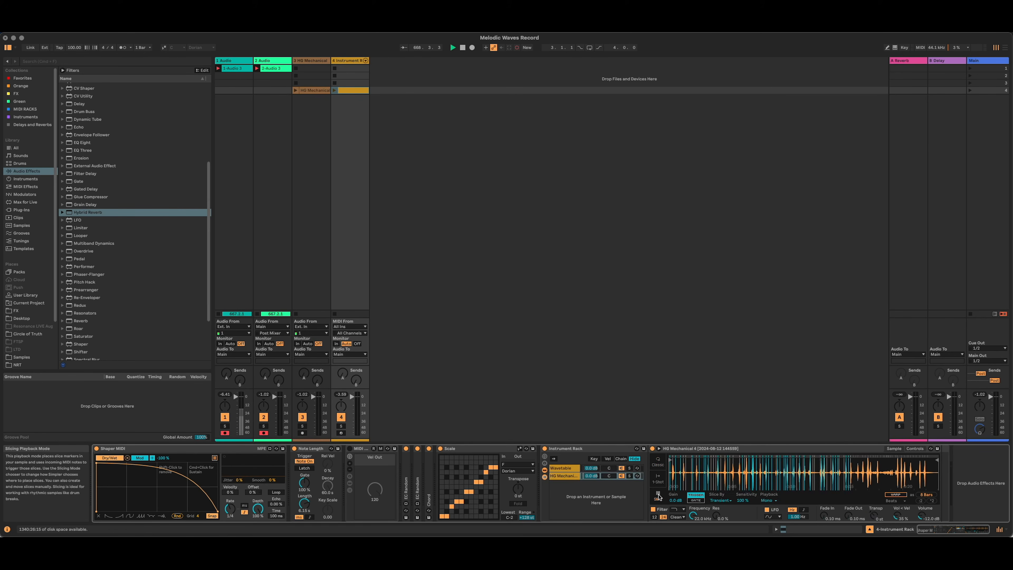
pyautogui.moveTo(673, 459); pyautogui.dragTo(696, 461)
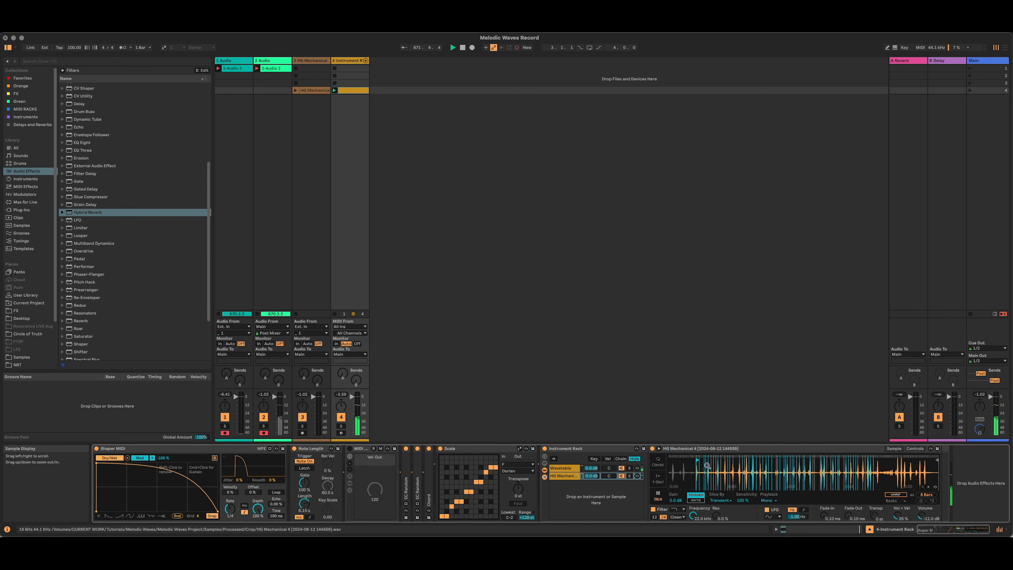
pyautogui.moveTo(703, 466); pyautogui.dragTo(702, 495)
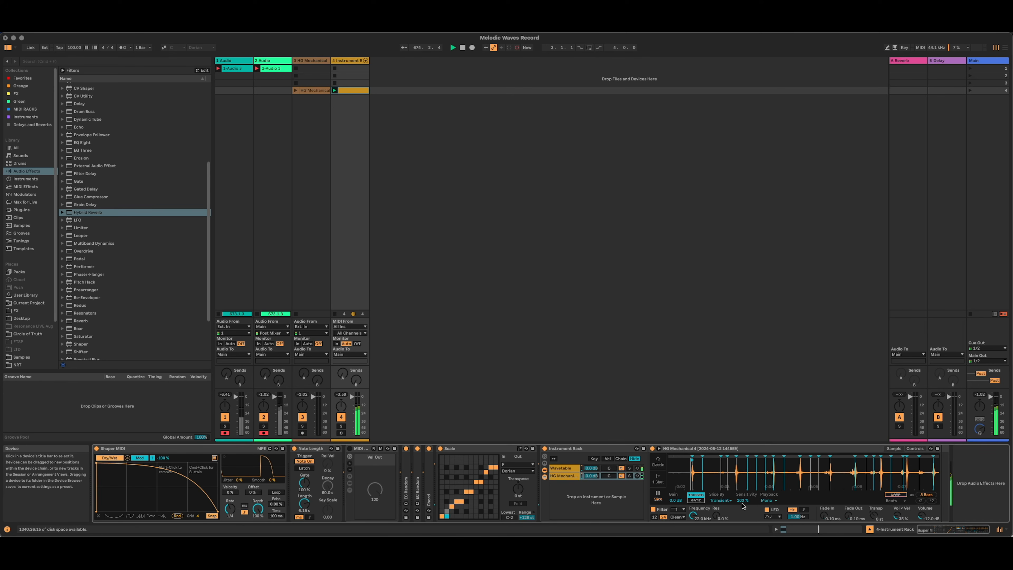
pyautogui.moveTo(742, 500); pyautogui.dragTo(742, 503)
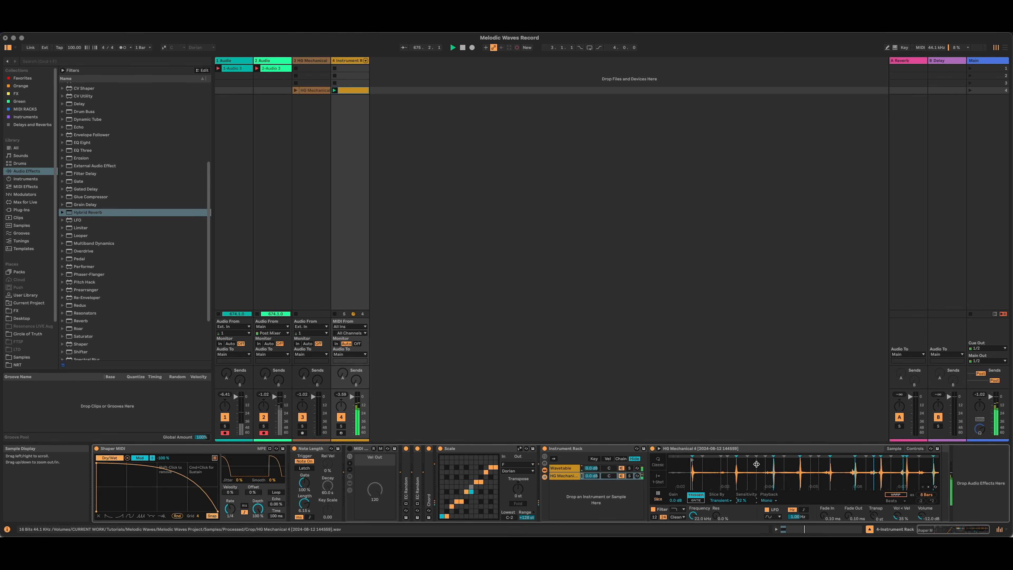
pyautogui.moveTo(782, 465); pyautogui.dragTo(782, 445)
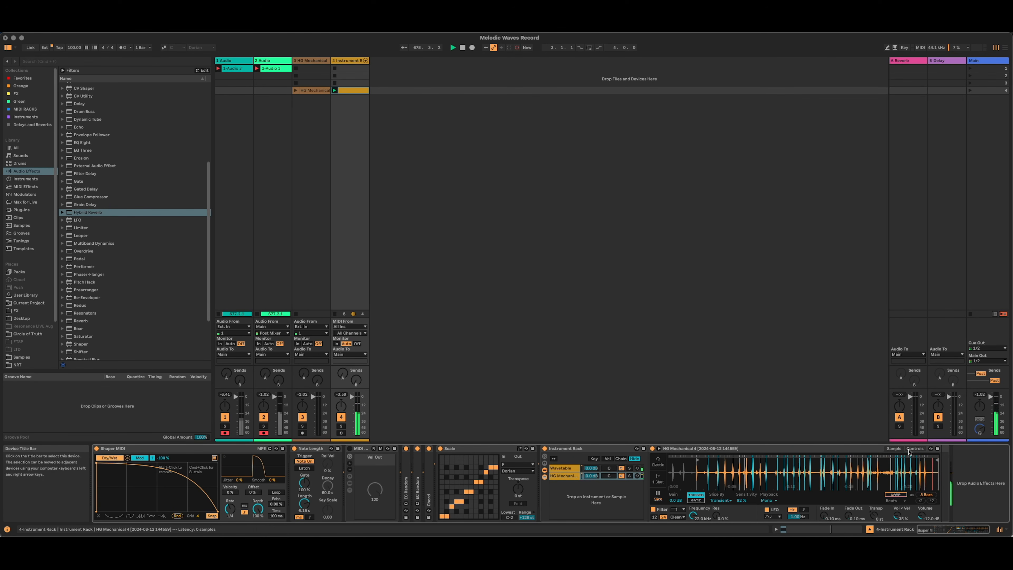
# Raise the HG Mechanical sampler's Vol < Vel amount in its controls and fold the Instrument Rack.
pyautogui.click(914, 448)
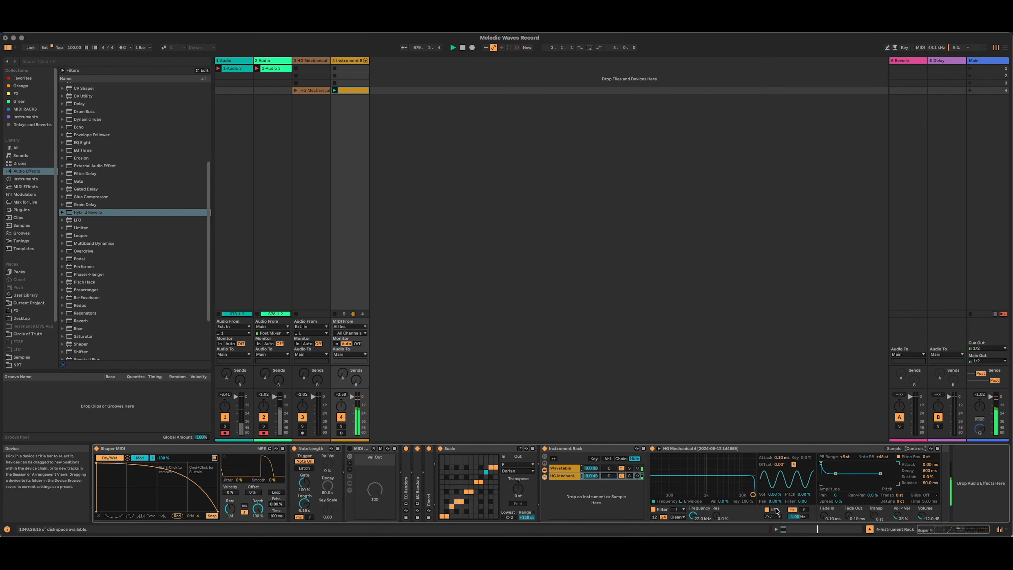
pyautogui.moveTo(898, 515); pyautogui.dragTo(898, 507)
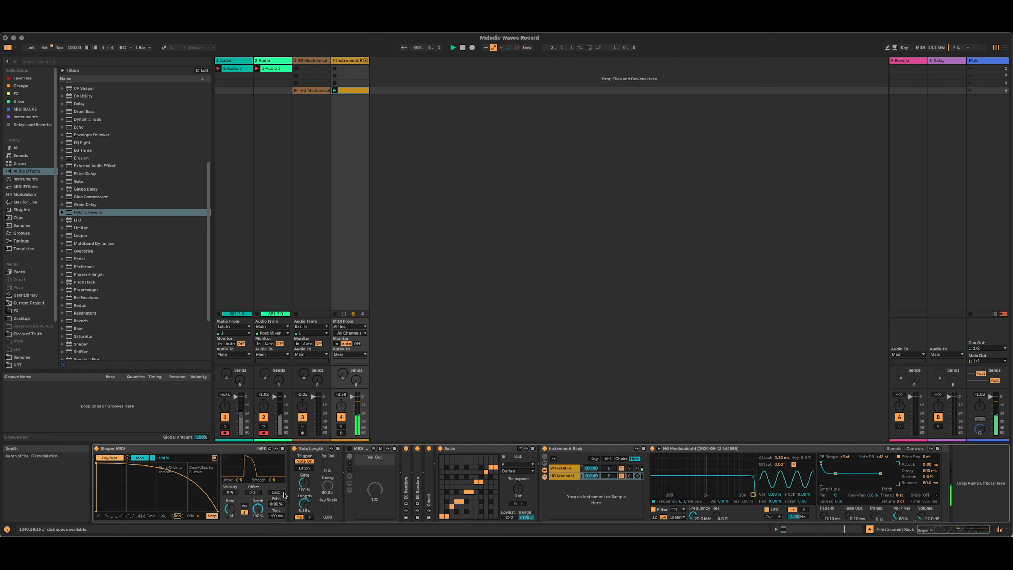
pyautogui.click(796, 453)
pyautogui.doubleClick(576, 451)
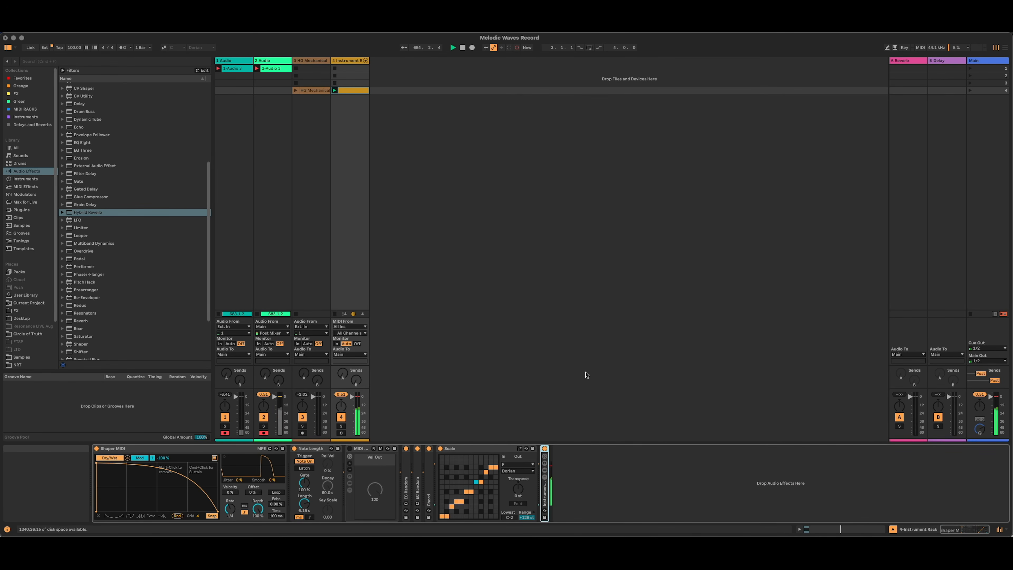